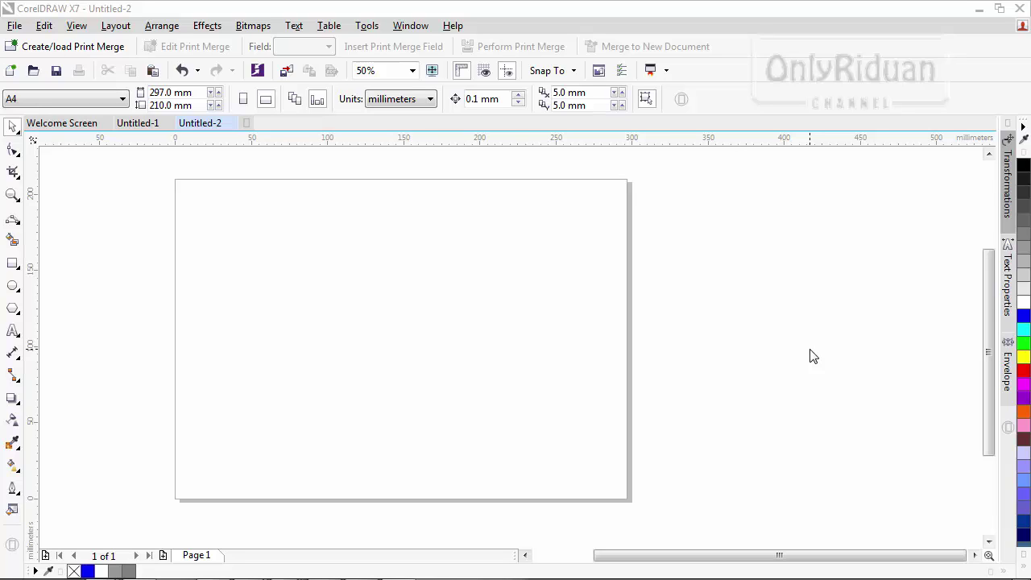
# - Examine the finished droplet artwork in Untitled-1, then return to the blank Untitled-2 document
pyautogui.click(134, 123)
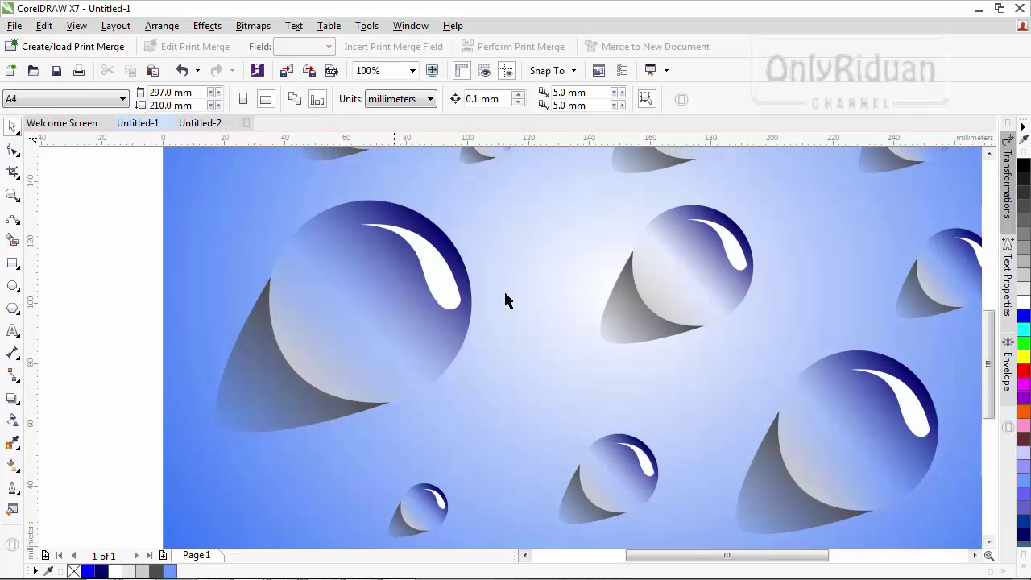
pyautogui.scroll(-3, 505, 299)
pyautogui.scroll(2, 512, 290)
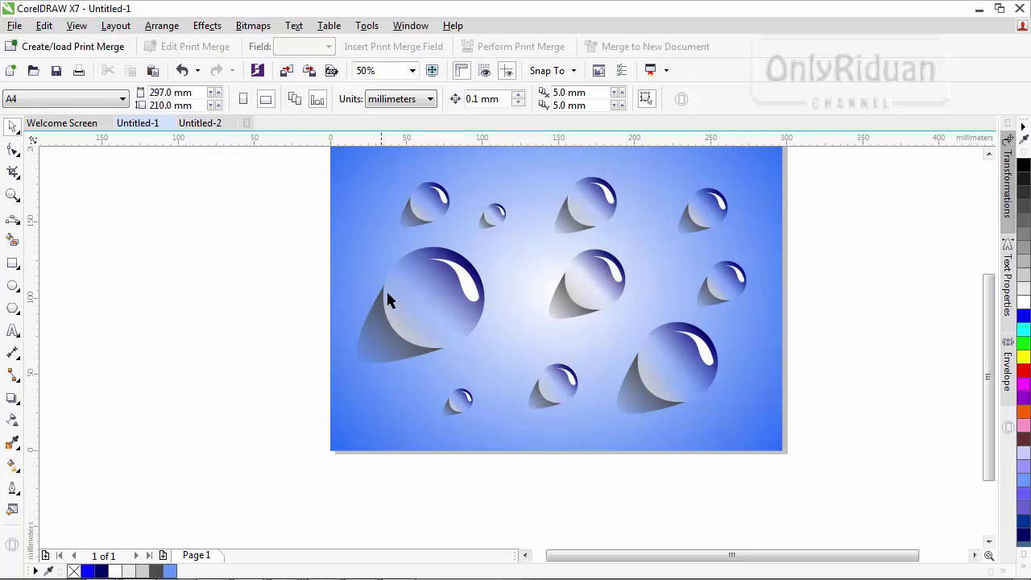
pyautogui.click(202, 126)
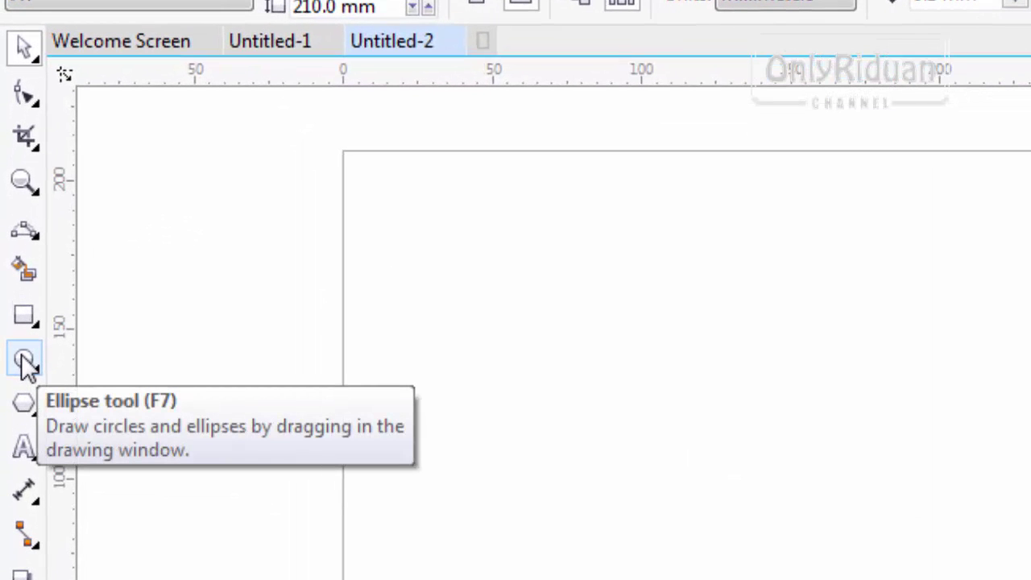
# - Draw a circle about 94 mm in diameter near the centre of the page and fill it with blue
pyautogui.click(23, 360)
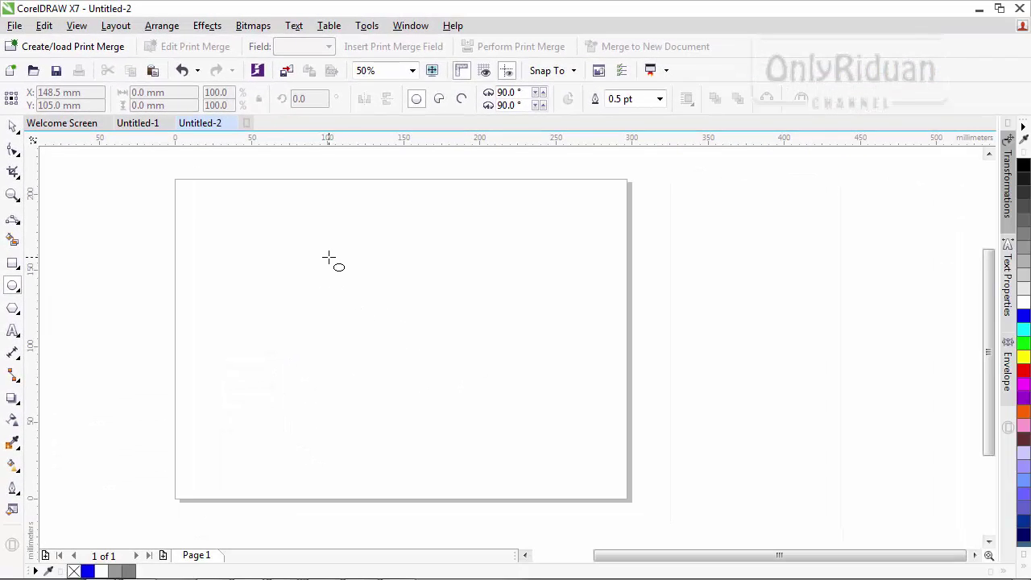
pyautogui.moveTo(330, 257); pyautogui.dragTo(471, 384)
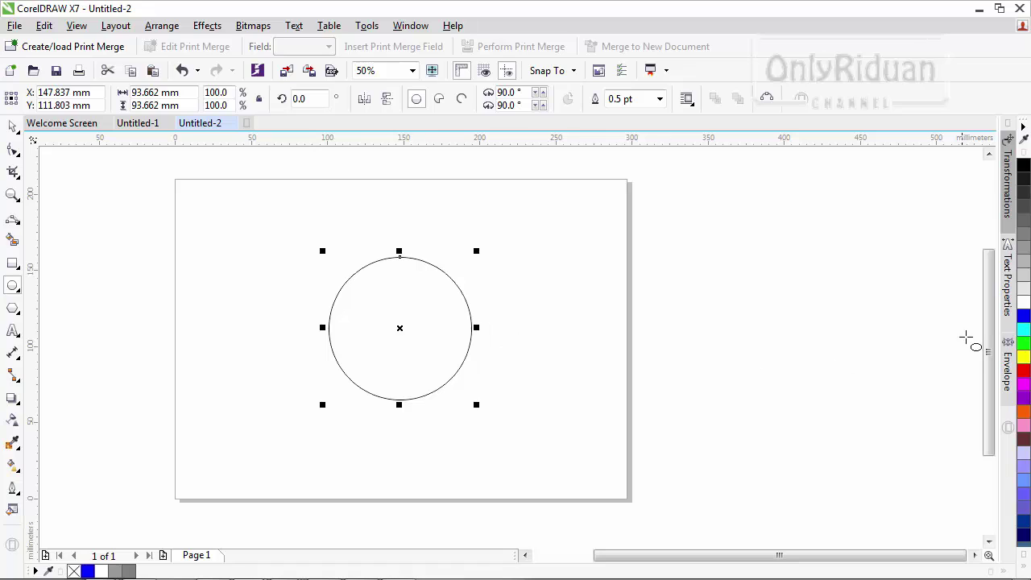
pyautogui.click(1024, 316)
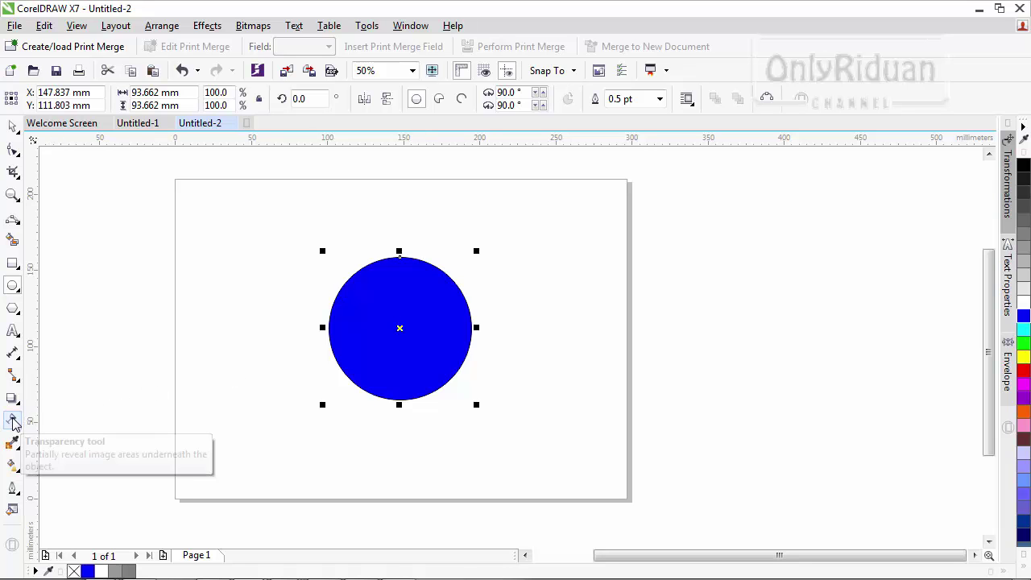
# - Apply a linear transparency from the circle's upper-right edge fading toward its lower left, with the midpoint shifted toward the opaque end
pyautogui.click(13, 422)
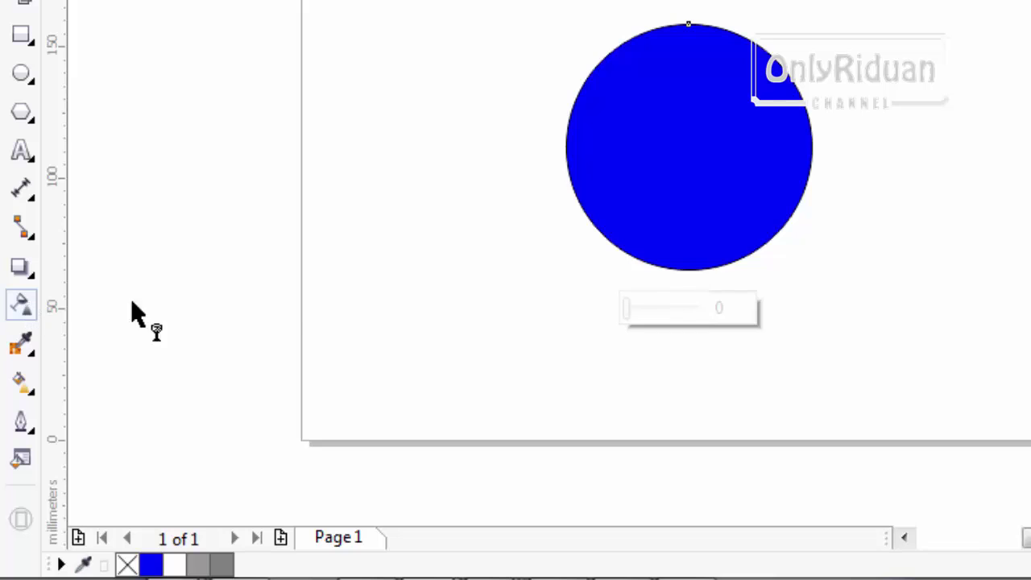
pyautogui.moveTo(778, 69); pyautogui.dragTo(629, 188)
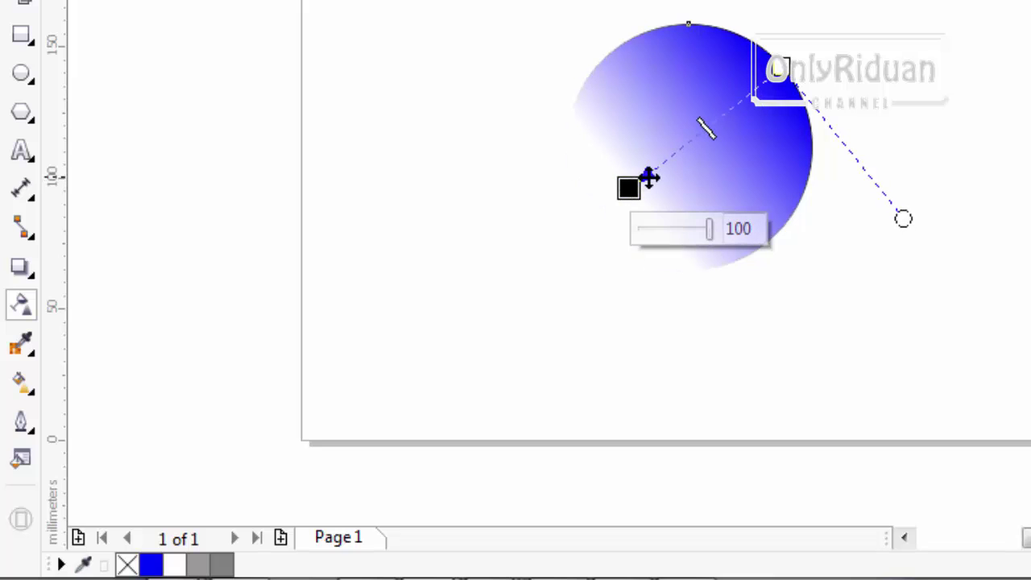
pyautogui.moveTo(629, 187); pyautogui.dragTo(651, 175)
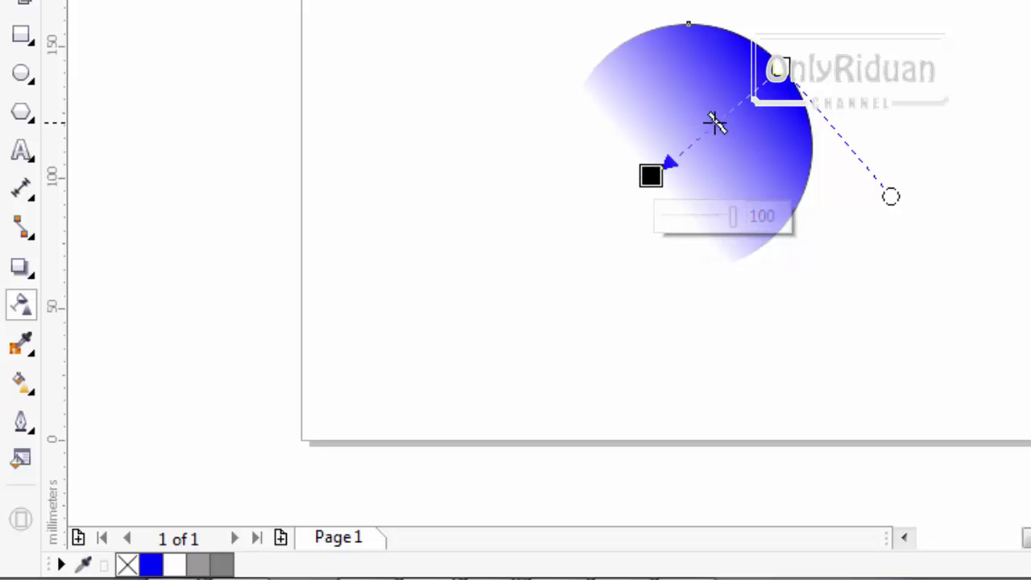
pyautogui.moveTo(716, 123); pyautogui.dragTo(739, 104)
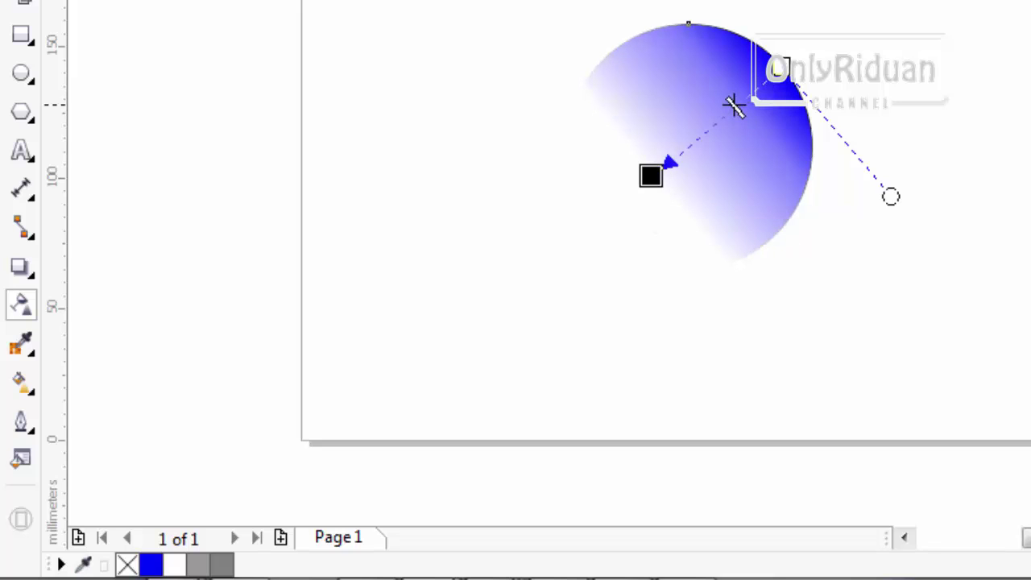
pyautogui.press('space')
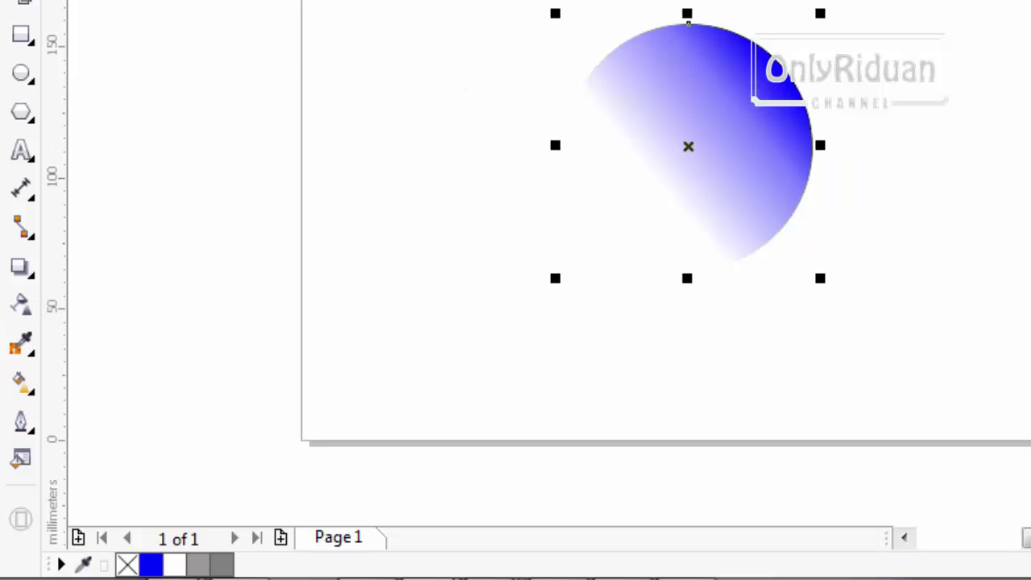
pyautogui.click(972, 111)
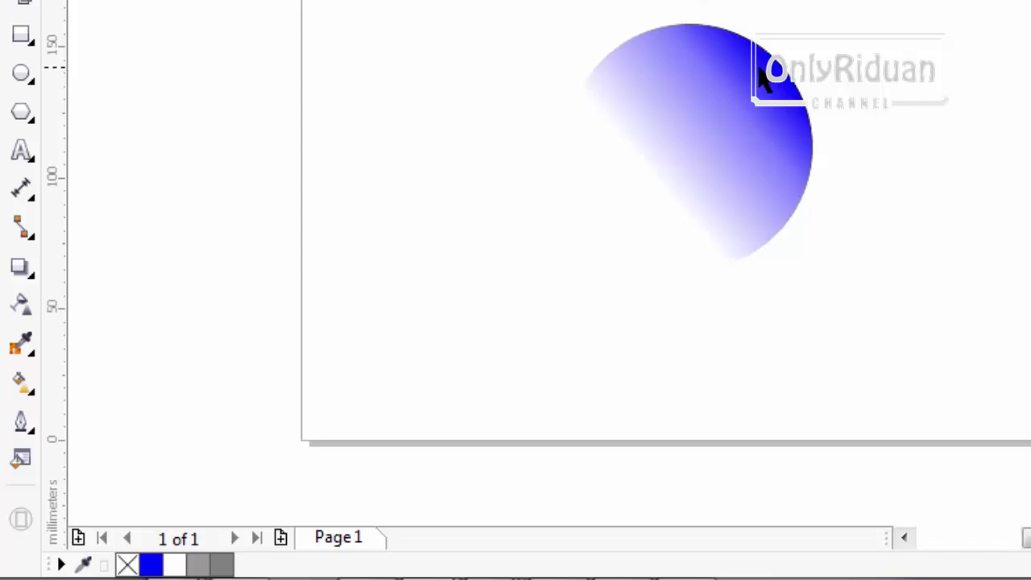
# - Remove the outline from the blue circle
pyautogui.scroll(5, 770, 18)
pyautogui.scroll(-5, 769, 17)
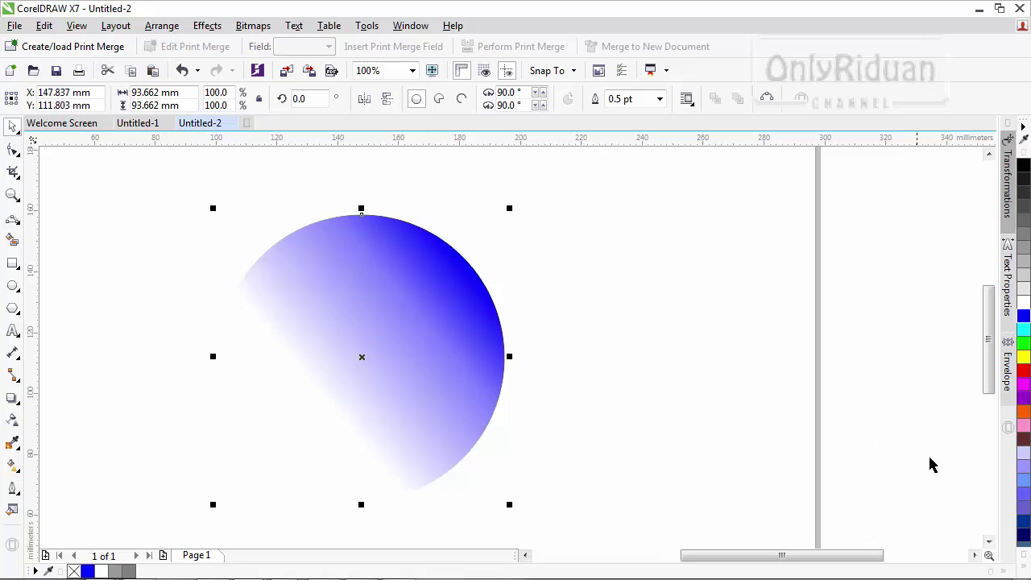
pyautogui.click(1023, 569)
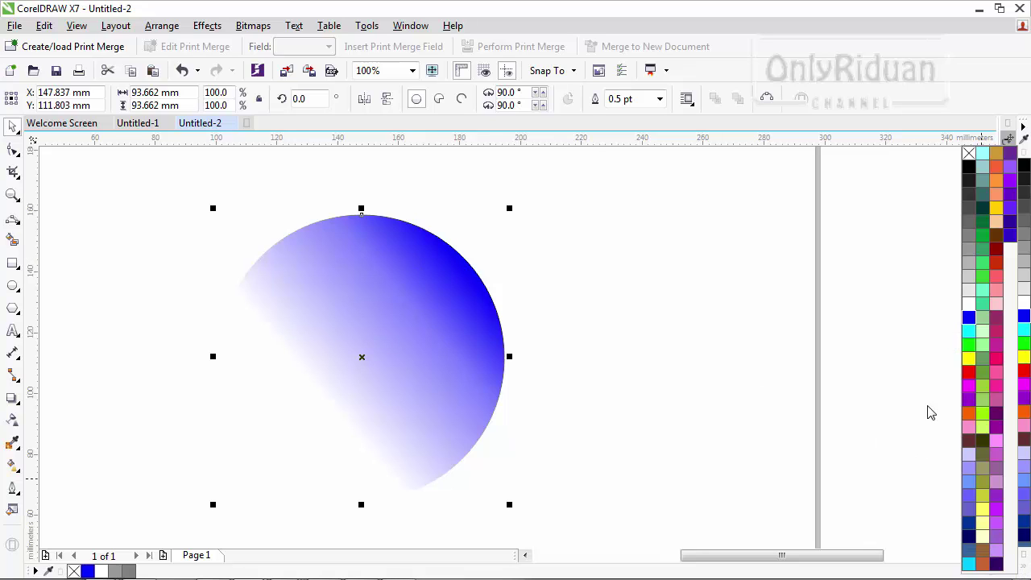
pyautogui.rightClick(971, 155)
pyautogui.click(435, 301)
pyautogui.scroll(-2, 433, 303)
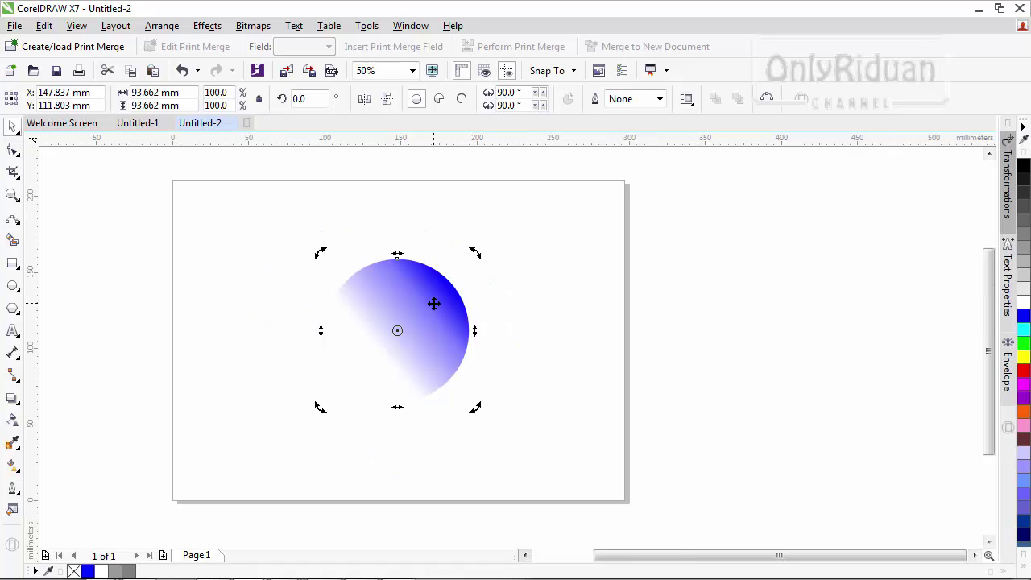
# - Create a copy of the circle rotated about 170.5° around its centre, with the opaque side at the lower left
pyautogui.click(521, 339)
pyautogui.click(454, 324)
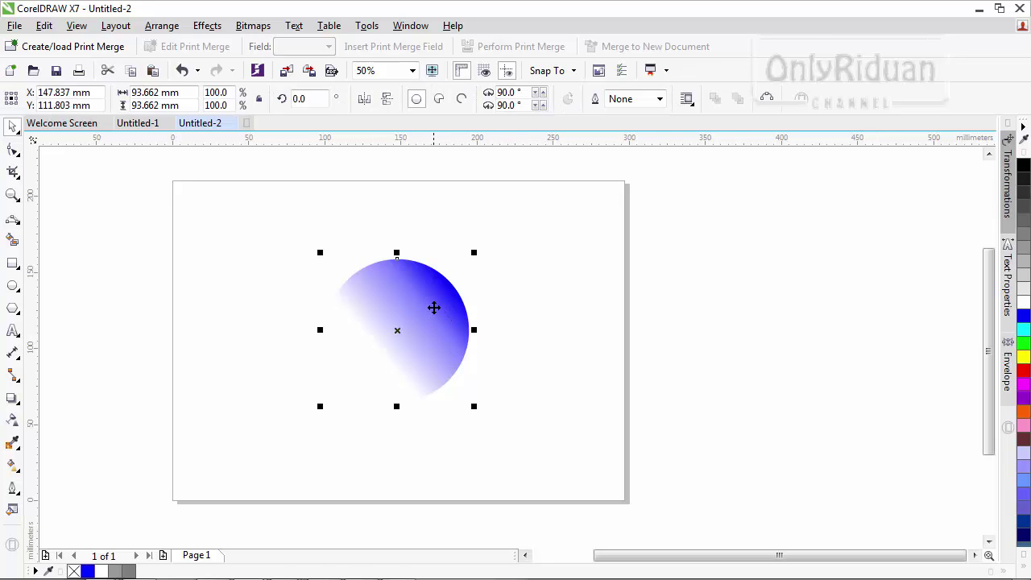
pyautogui.click(433, 305)
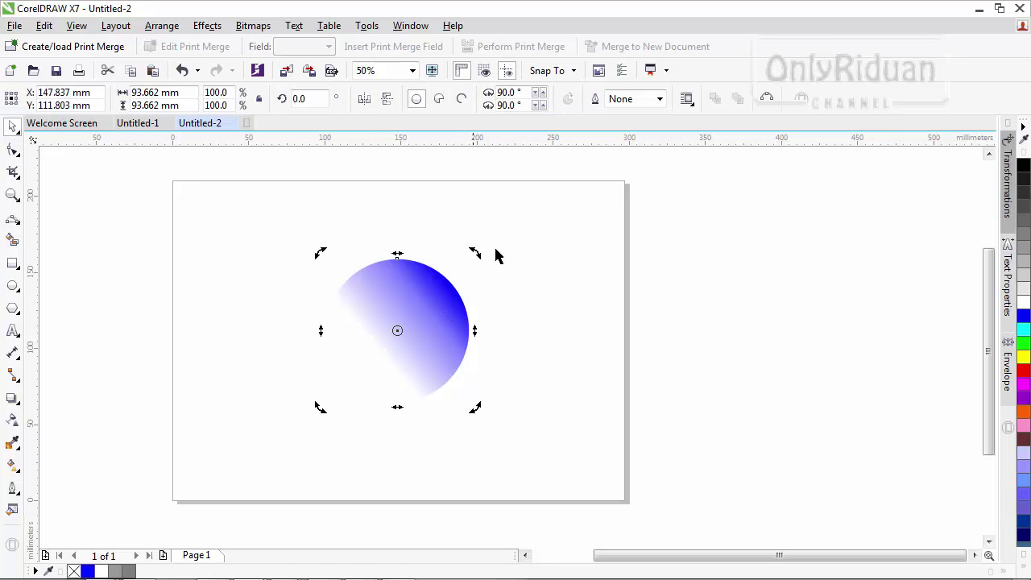
pyautogui.moveTo(475, 253); pyautogui.dragTo(327, 385)
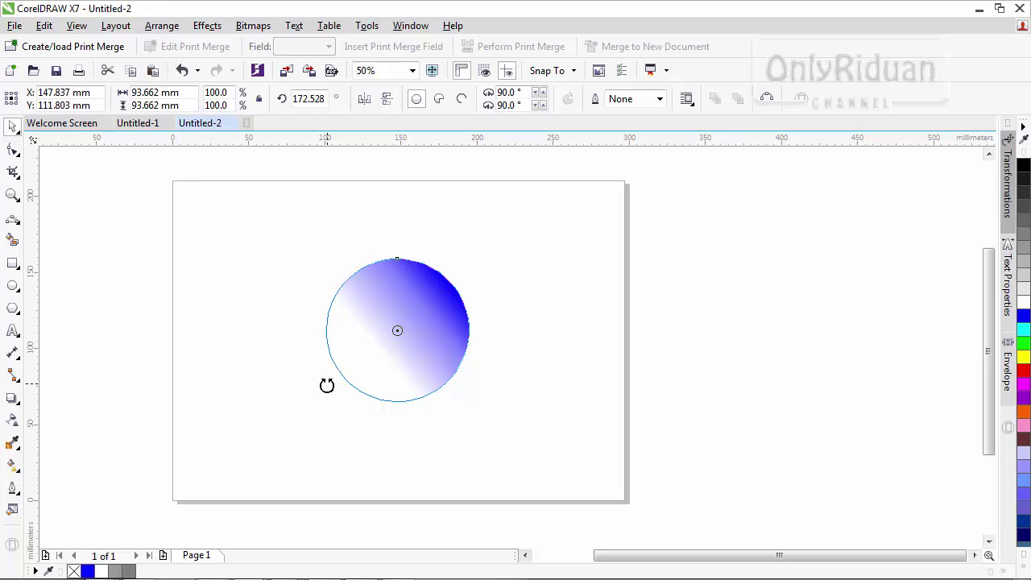
pyautogui.moveTo(326, 386); pyautogui.dragTo(334, 363)
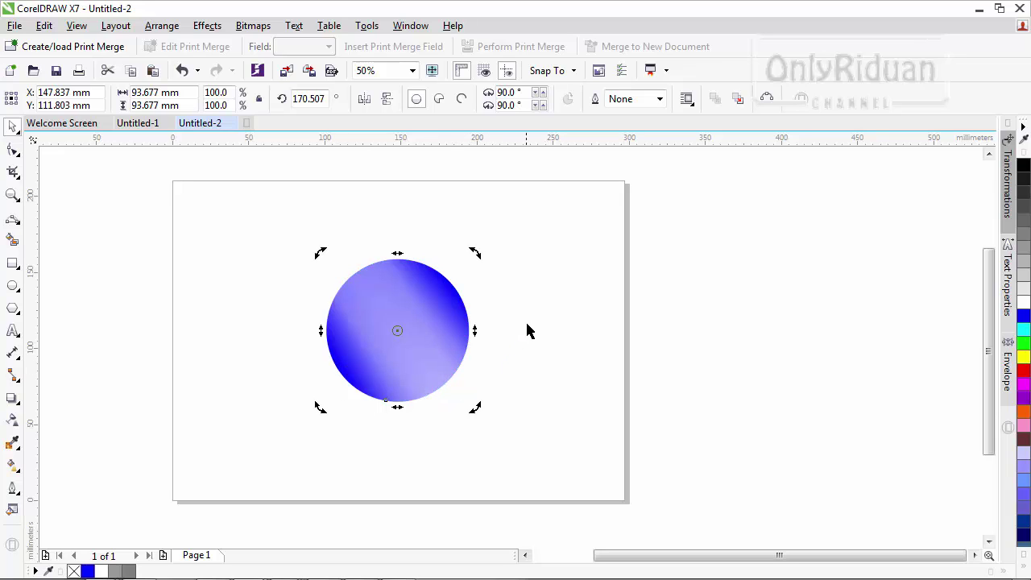
# - Move the rotated copy off the original circle, placing it beside it at about X 269 mm, Y 109 mm
pyautogui.click(547, 379)
pyautogui.click(398, 330)
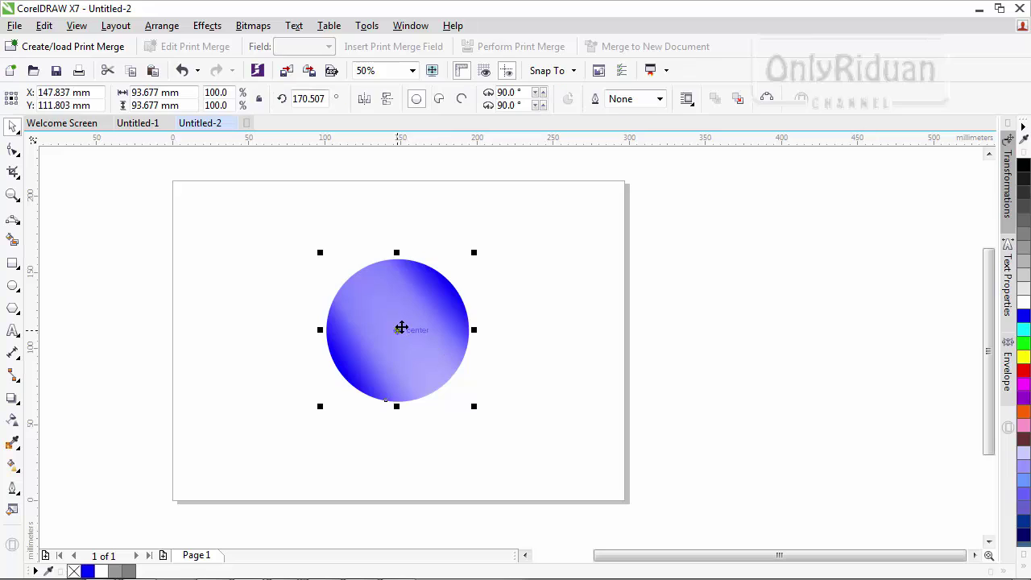
pyautogui.moveTo(398, 329); pyautogui.dragTo(580, 334)
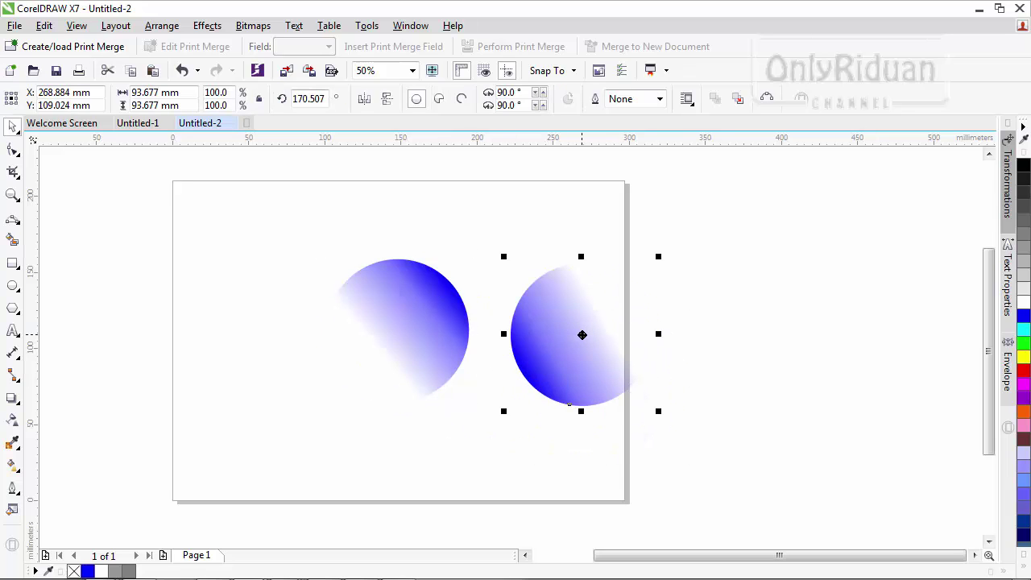
# - Extend the original circle's transparency fade further toward its lower-left edge and set the midpoint near the middle of the gradient
pyautogui.click(405, 309)
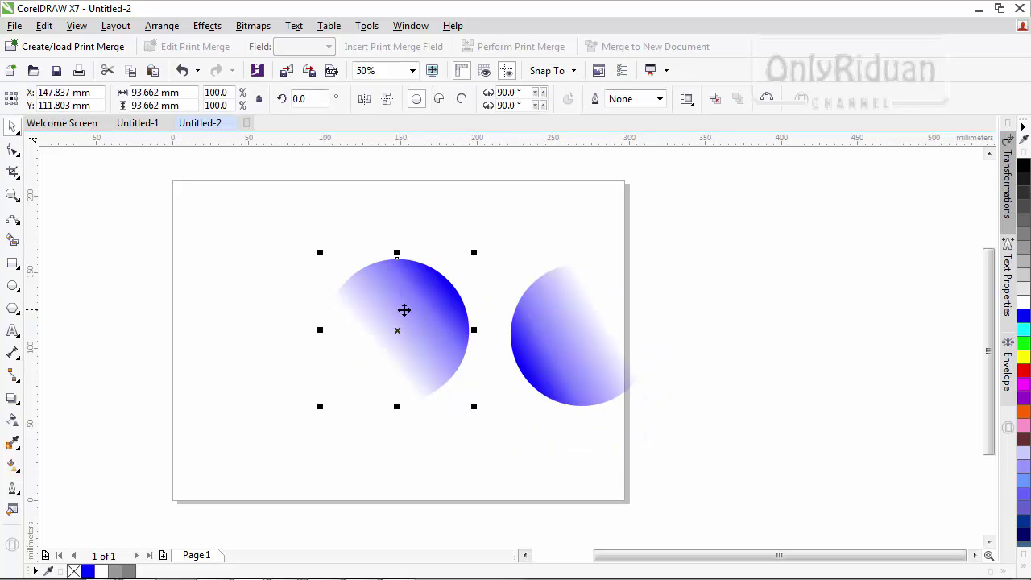
pyautogui.click(12, 420)
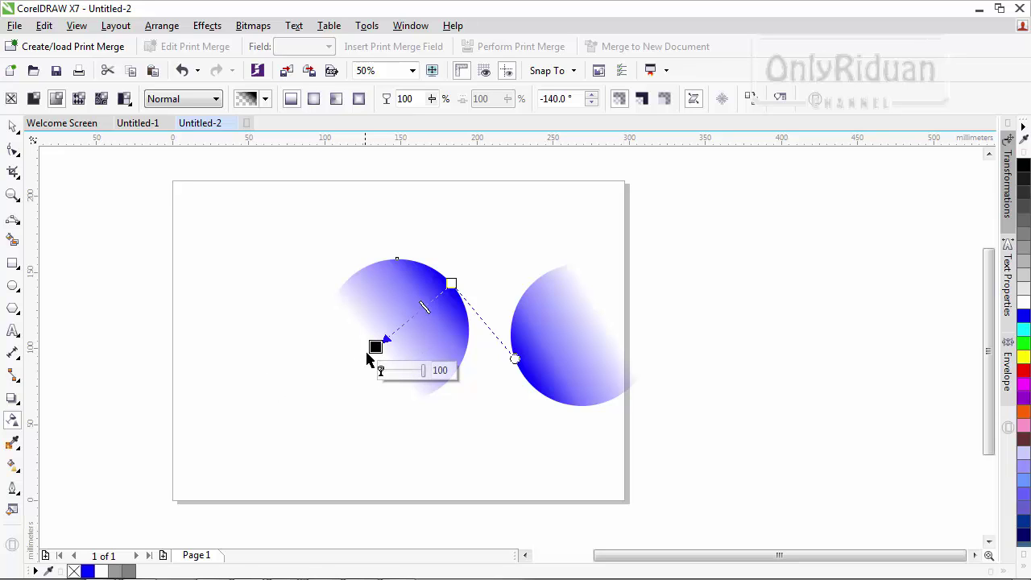
pyautogui.moveTo(375, 346); pyautogui.dragTo(343, 365)
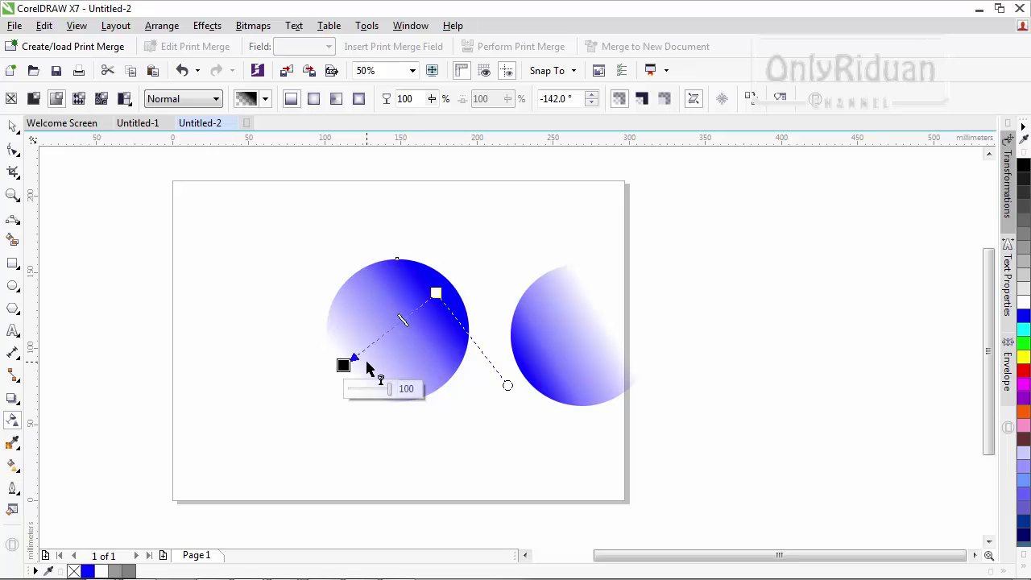
pyautogui.hotkey('ctrl', 'z')
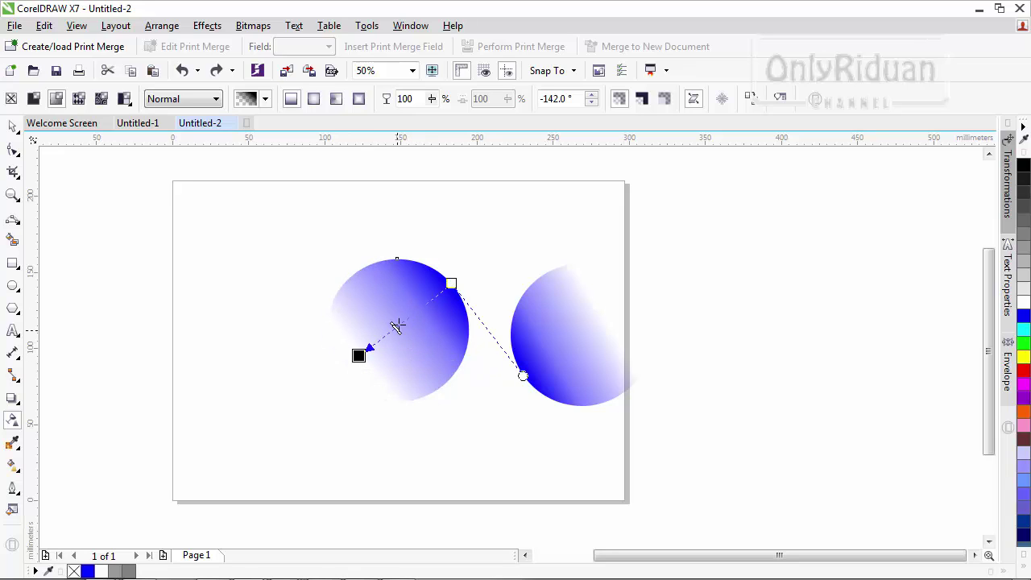
pyautogui.moveTo(395, 324); pyautogui.dragTo(401, 324)
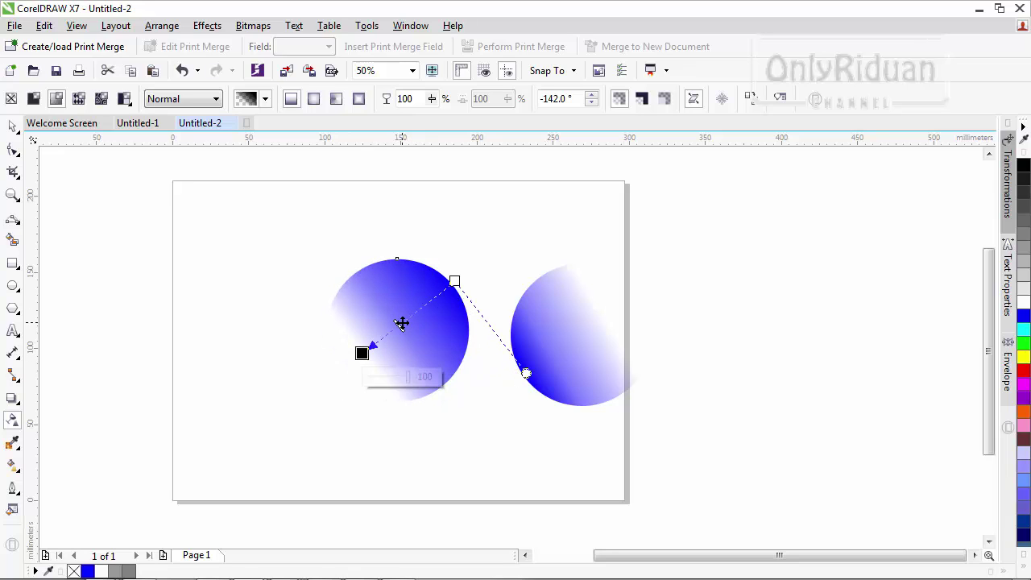
pyautogui.hotkey('ctrl', 'z')
pyautogui.click(402, 323)
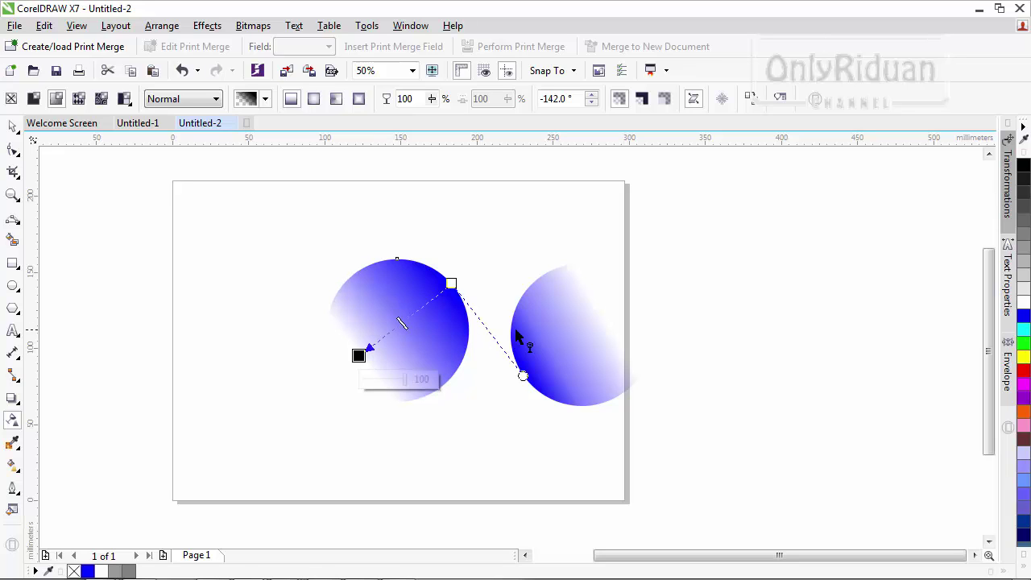
# - Pull the rotated copy's transparent end inward and move its opaque end outside the lower-left edge to weaken the blue
pyautogui.click(550, 338)
pyautogui.click(12, 127)
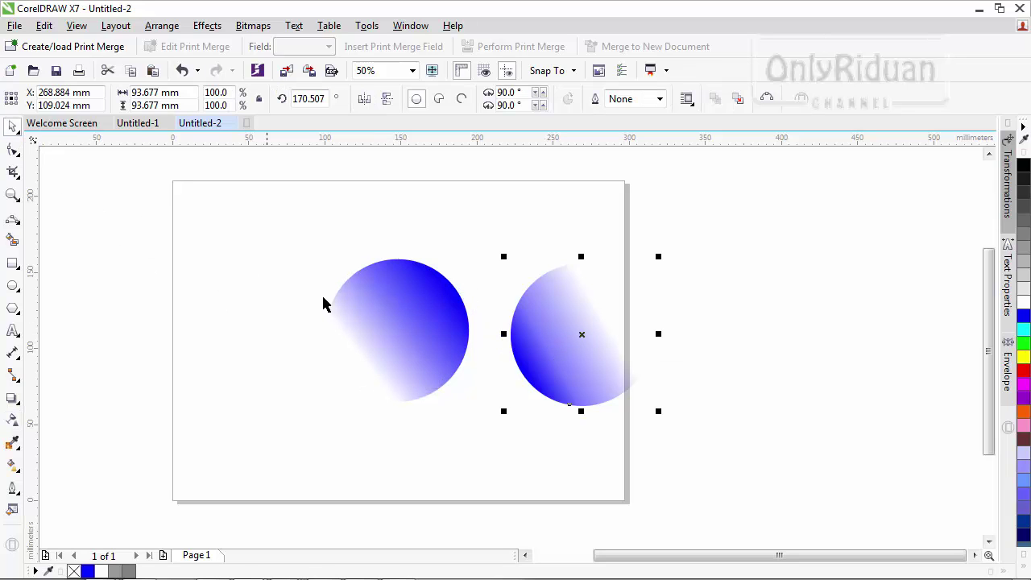
pyautogui.click(556, 360)
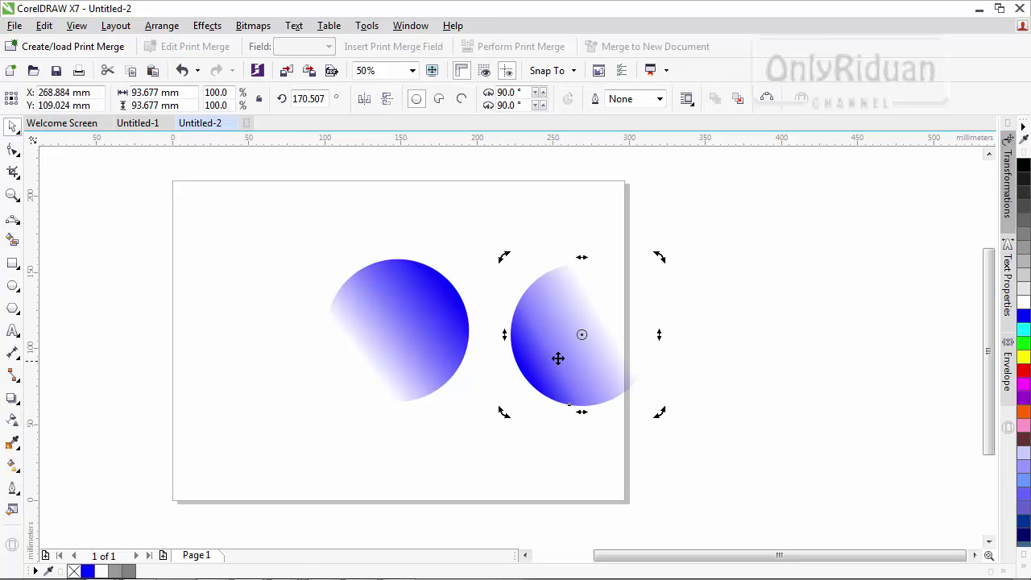
pyautogui.click(12, 420)
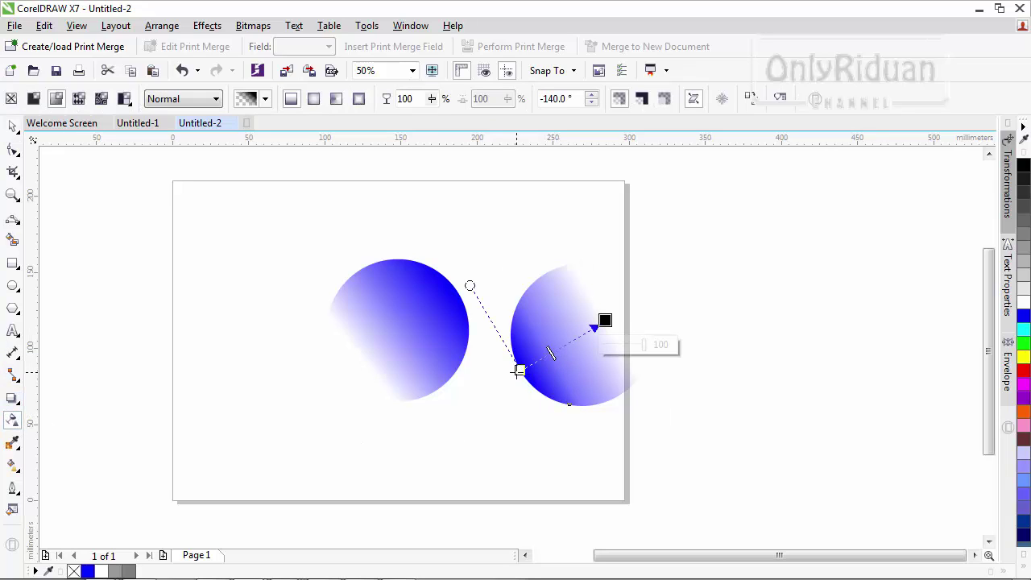
pyautogui.moveTo(595, 327); pyautogui.dragTo(573, 336)
pyautogui.moveTo(519, 370); pyautogui.dragTo(501, 387)
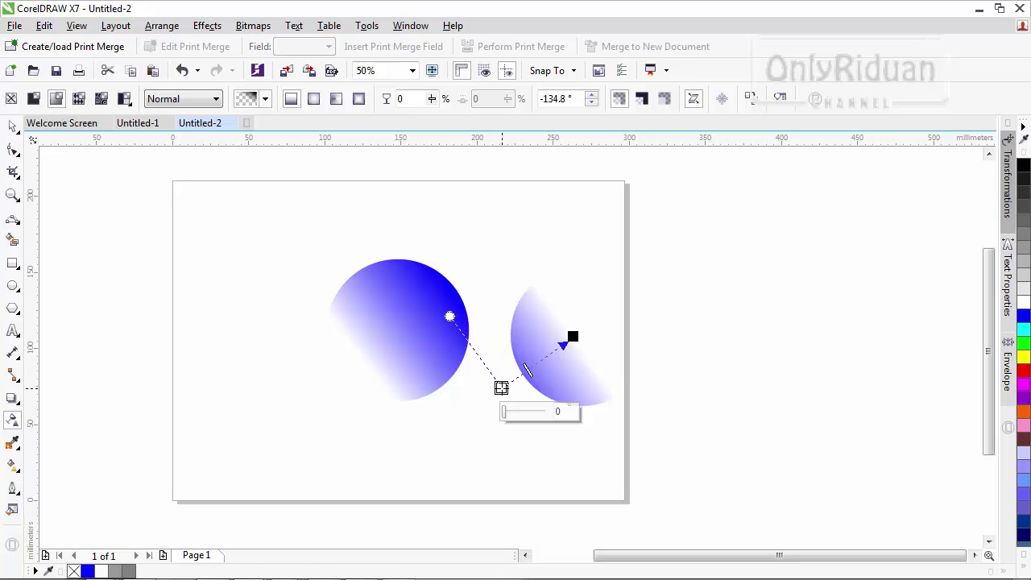
# - Move the rotated copy back onto the original circle's centre and fine-tune both ends of its transparency closer to the lower-left edge
pyautogui.click(12, 126)
pyautogui.moveTo(584, 334); pyautogui.dragTo(399, 329)
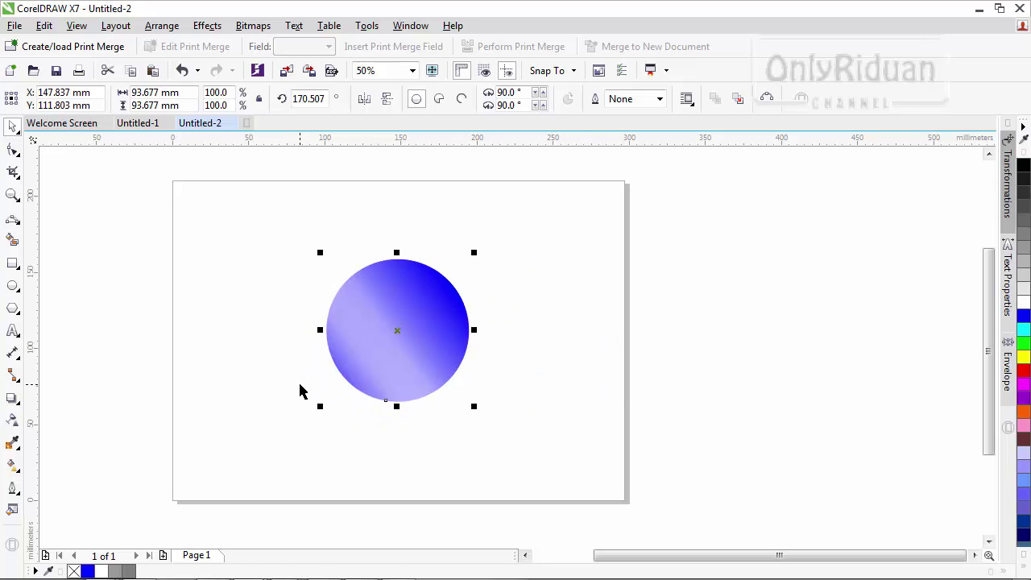
pyautogui.click(12, 419)
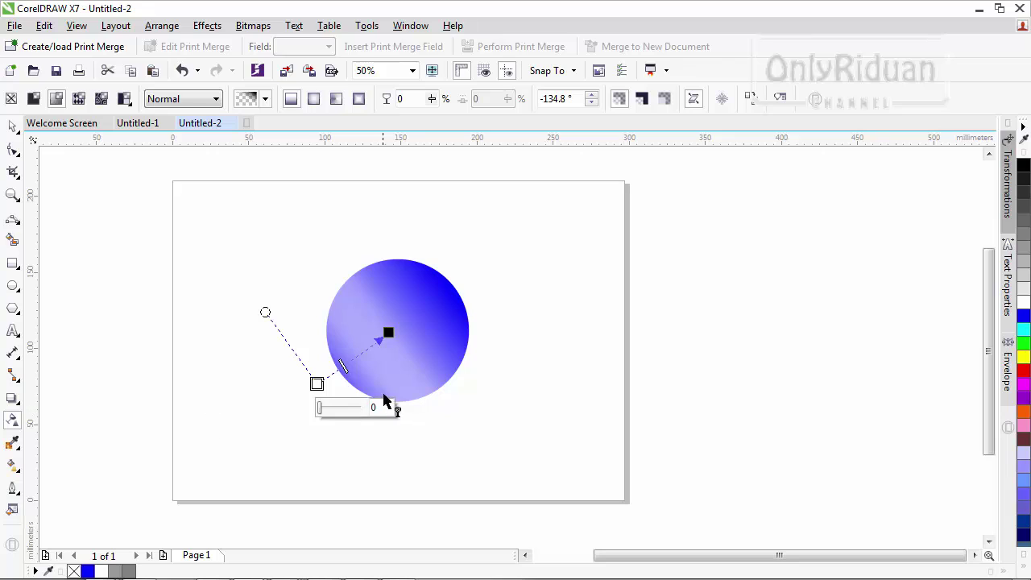
pyautogui.moveTo(390, 332); pyautogui.dragTo(375, 337)
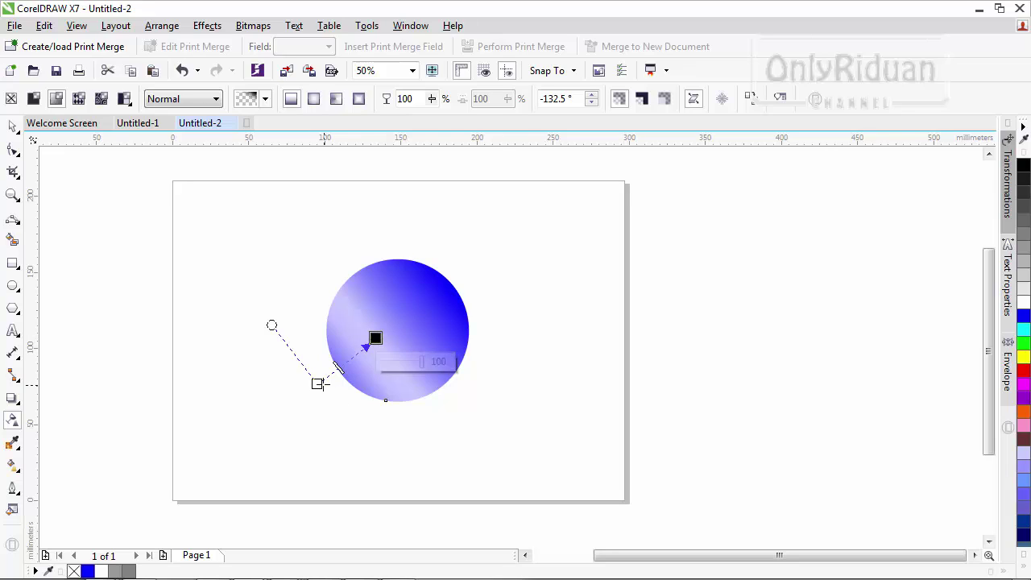
pyautogui.moveTo(317, 383); pyautogui.dragTo(329, 382)
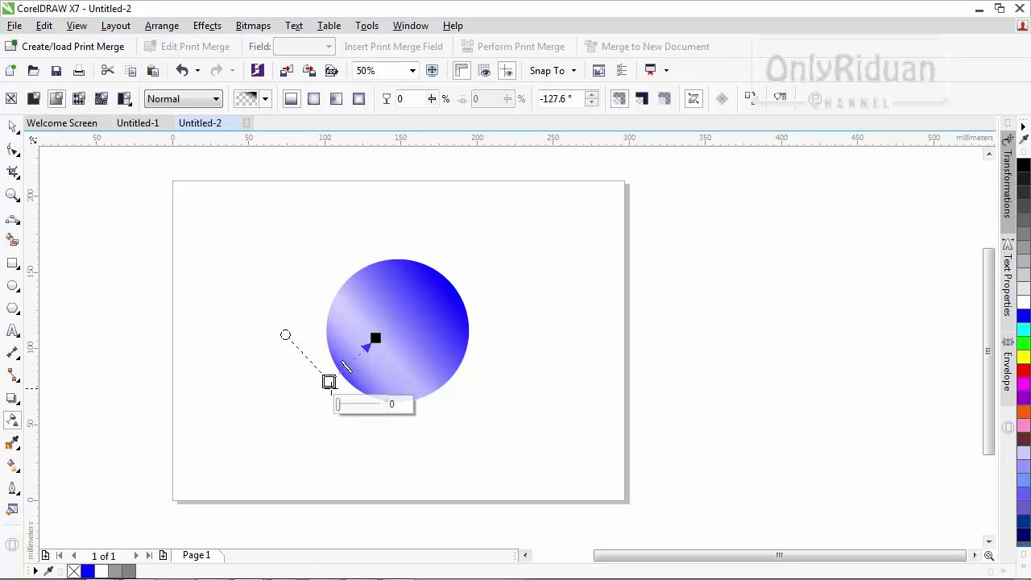
# - Move the rotated copy off the original circle toward the page's right edge
pyautogui.click(12, 126)
pyautogui.click(177, 238)
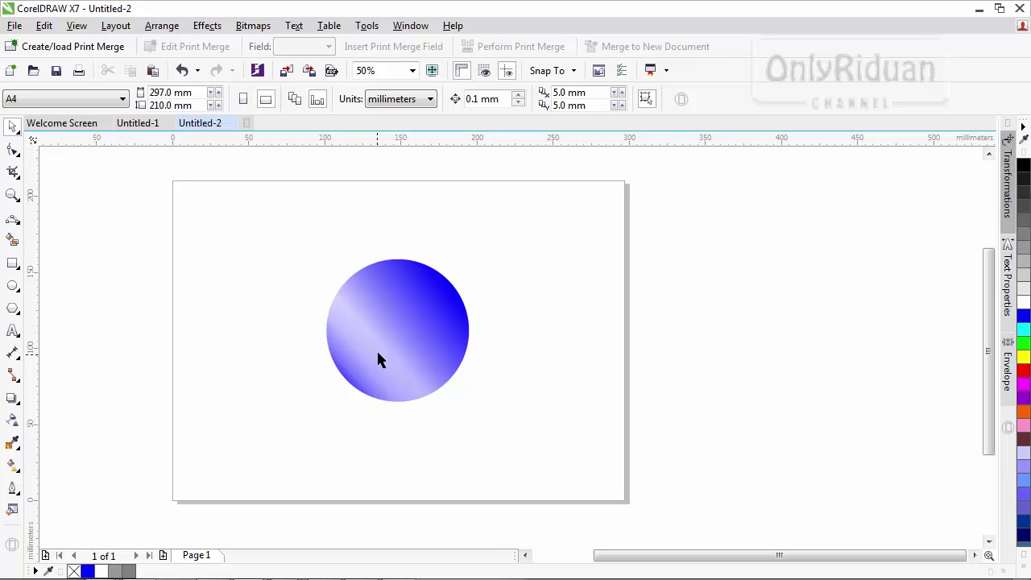
pyautogui.click(419, 332)
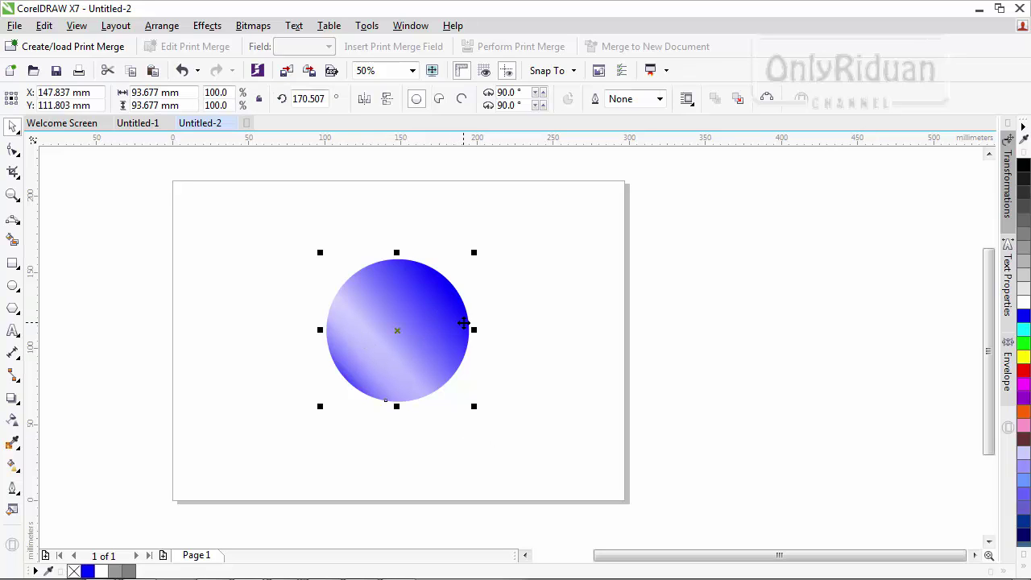
pyautogui.moveTo(395, 333); pyautogui.dragTo(625, 362)
# - Pull the transparent end of the original circle's linear fade slightly inward toward its centre
pyautogui.click(428, 330)
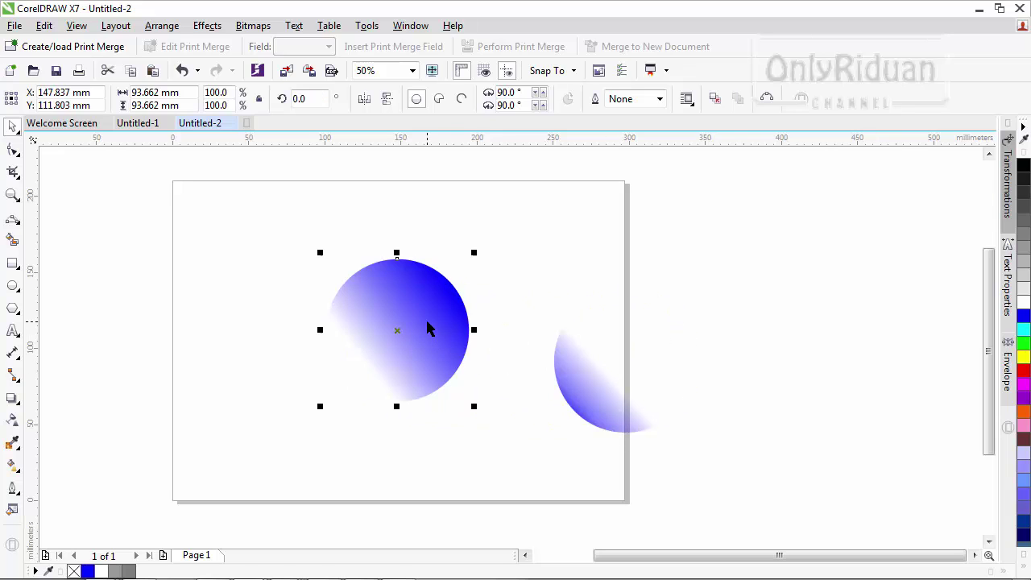
pyautogui.click(18, 421)
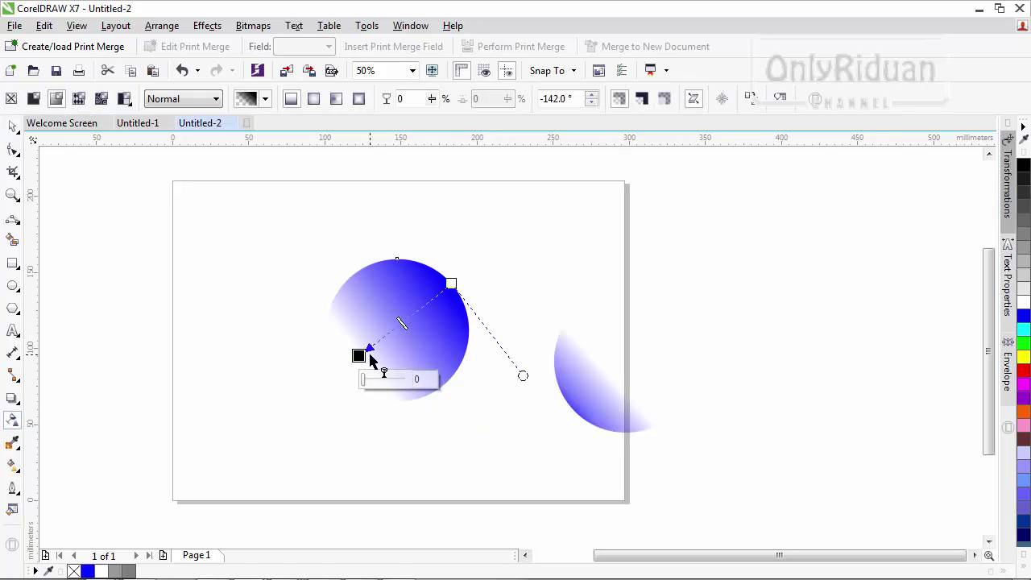
pyautogui.moveTo(360, 355); pyautogui.dragTo(372, 348)
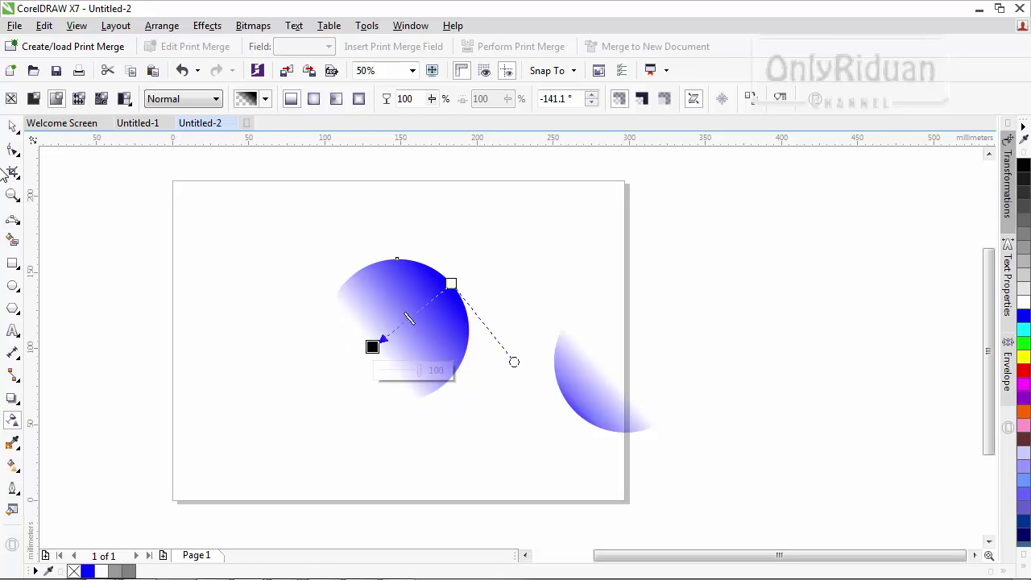
# - Move the rotated copy back onto the original circle's centre
pyautogui.click(13, 126)
pyautogui.click(606, 411)
pyautogui.moveTo(613, 374); pyautogui.dragTo(394, 332)
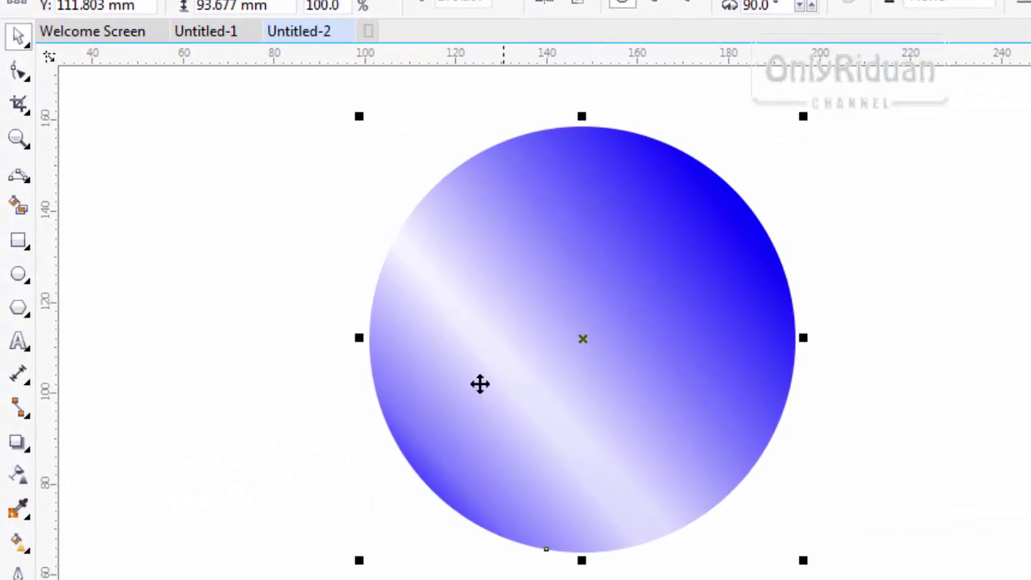
# - Check the highlight shape in Untitled-1, and draw a 3-point curve about 44 mm tall just inside the circle's upper-right edge in Untitled-2
pyautogui.click(19, 177)
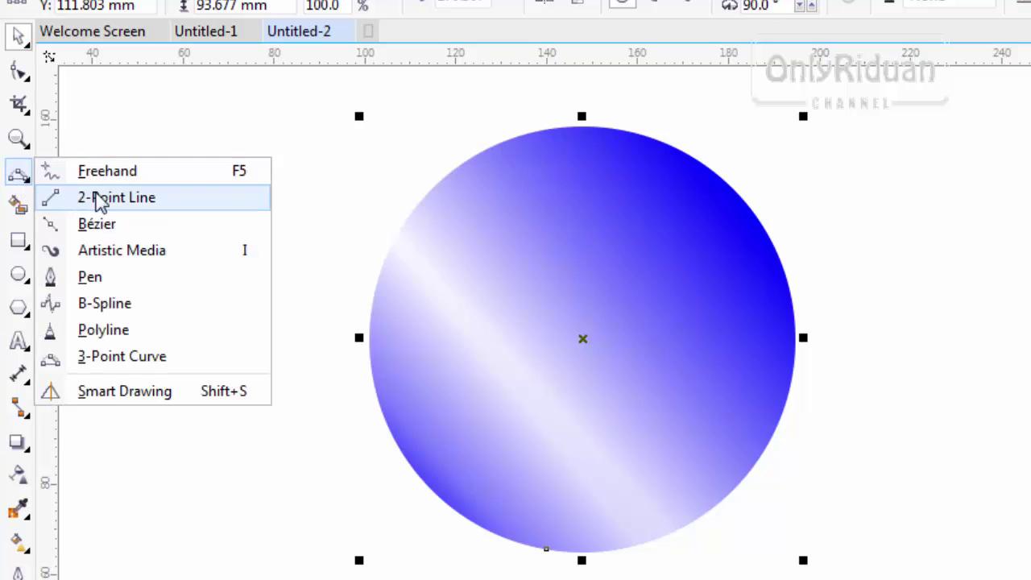
pyautogui.click(107, 359)
pyautogui.click(204, 32)
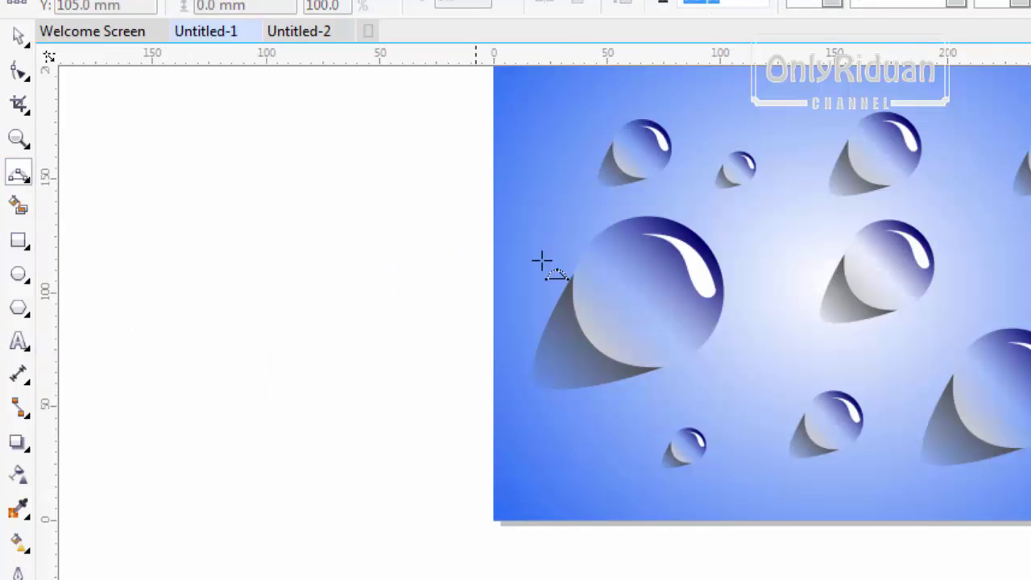
pyautogui.click(300, 34)
pyautogui.click(22, 184)
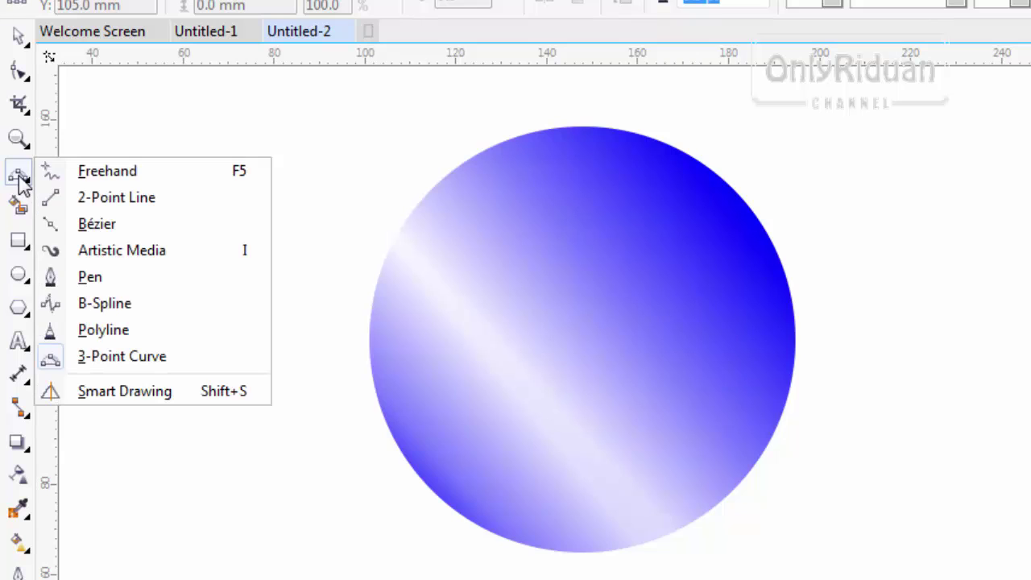
pyautogui.click(129, 357)
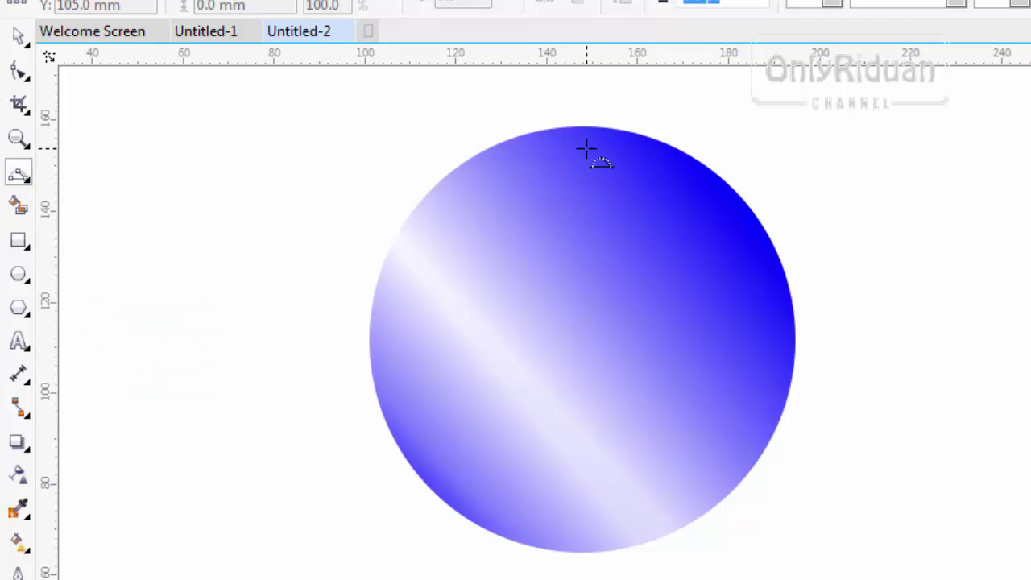
pyautogui.moveTo(586, 147); pyautogui.dragTo(768, 347)
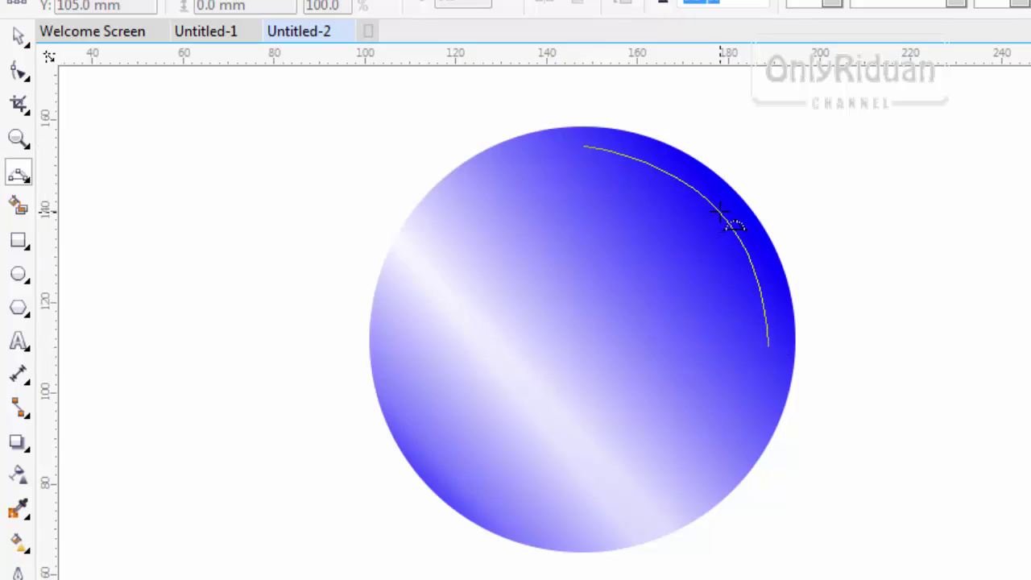
pyautogui.click(720, 211)
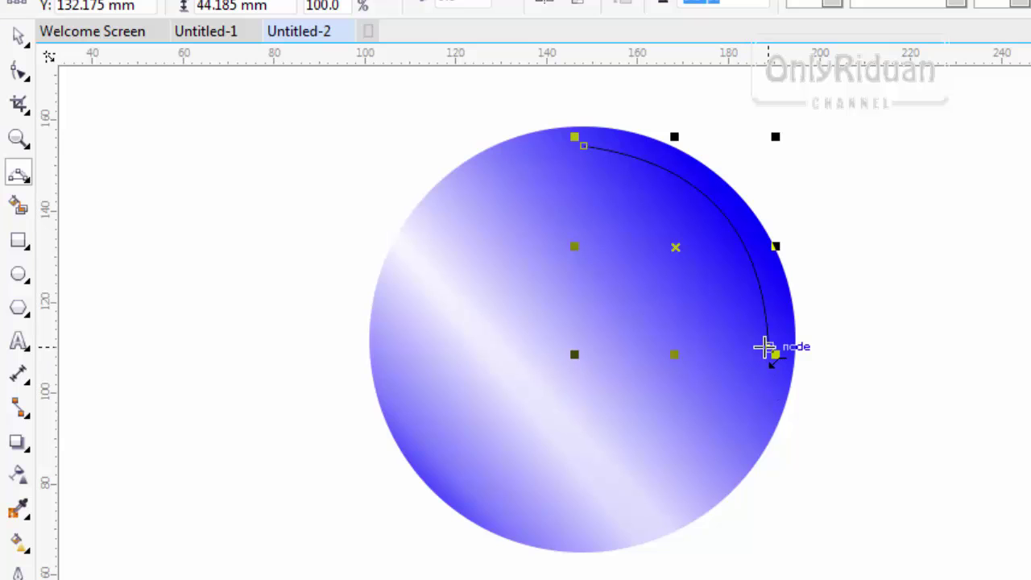
# - Close the highlight outline with three more 3-point curves, forming a rounded lower end and a two-part inner side, about 49 mm tall overall
pyautogui.moveTo(766, 347); pyautogui.dragTo(656, 209)
pyautogui.click(725, 369)
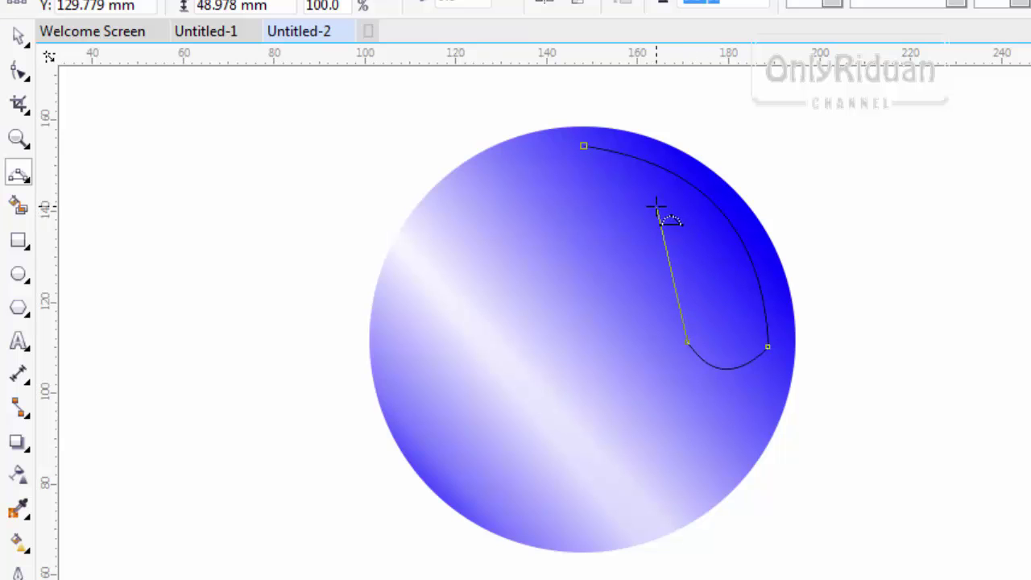
pyautogui.click(666, 295)
pyautogui.moveTo(656, 208); pyautogui.dragTo(587, 152)
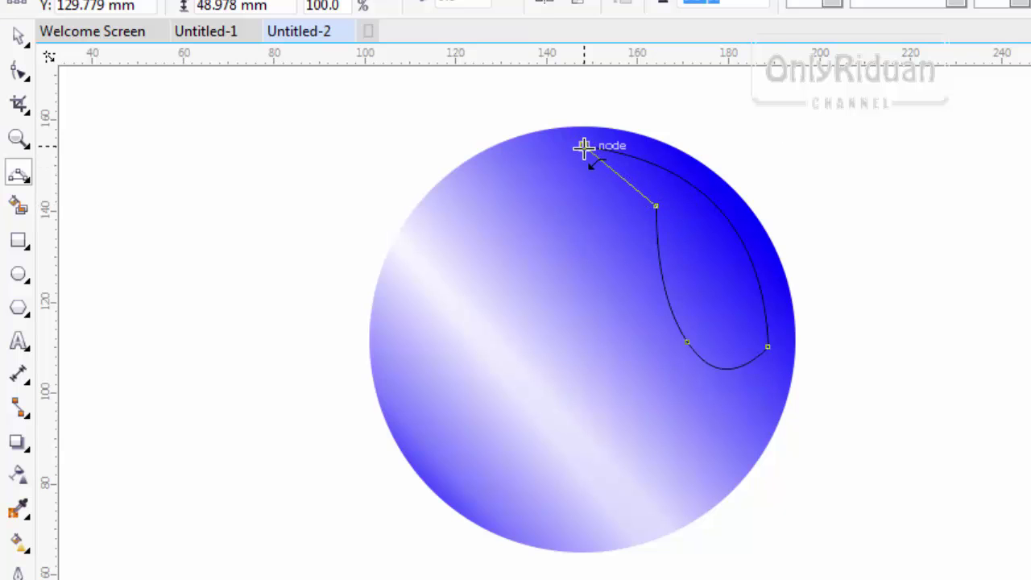
pyautogui.click(627, 172)
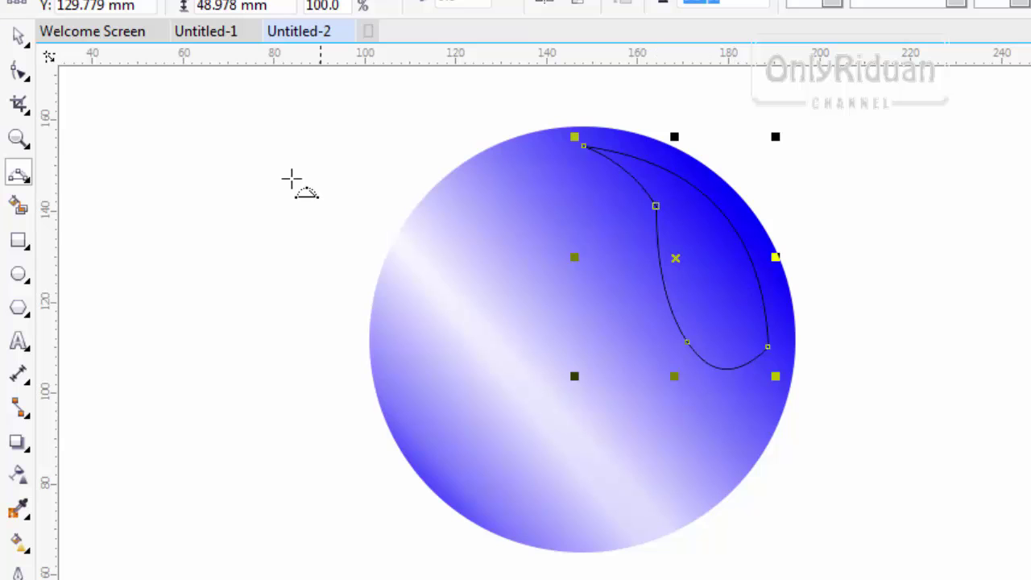
# - Delete the middle node on the highlight's inner side, move the lower inner node up and right, and shorten its lower handle
pyautogui.click(20, 73)
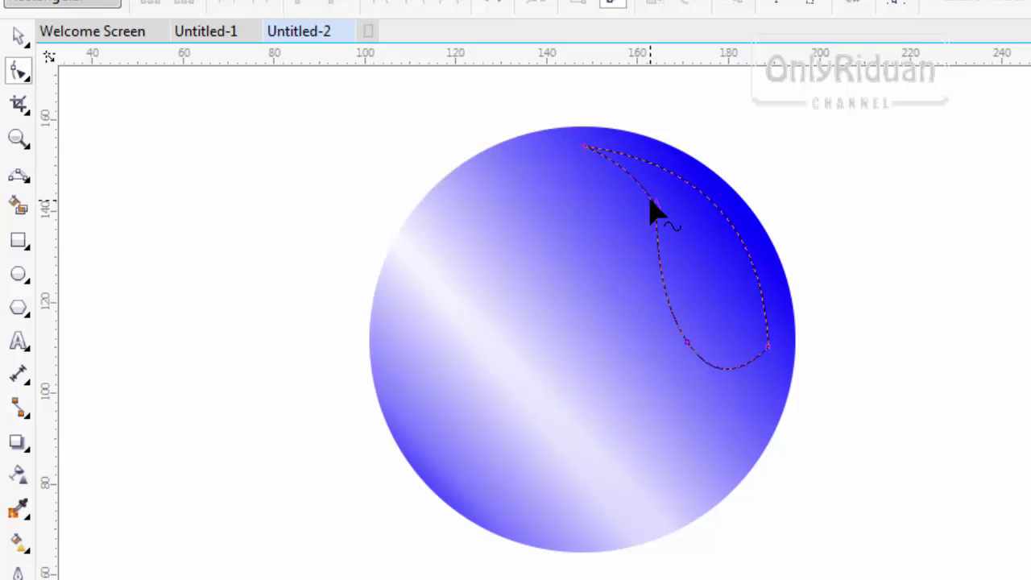
pyautogui.scroll(2, 682, 230)
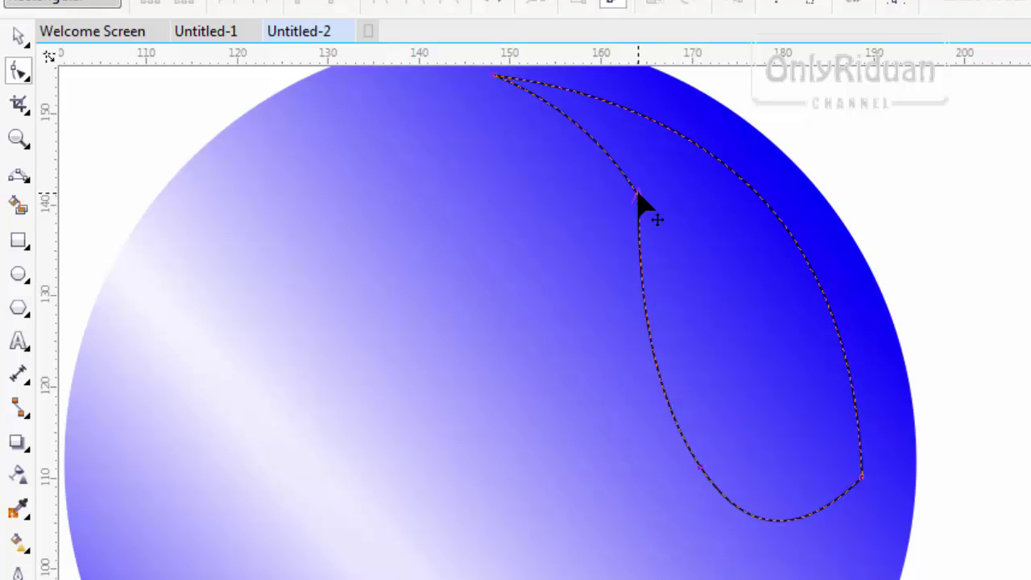
pyautogui.doubleClick(638, 199)
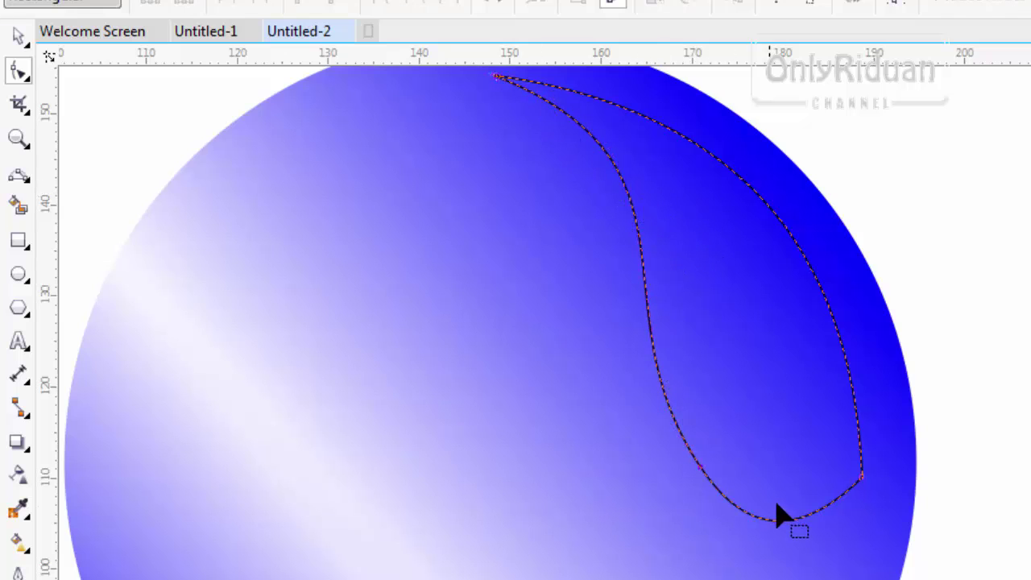
pyautogui.click(701, 468)
pyautogui.moveTo(703, 469); pyautogui.dragTo(734, 426)
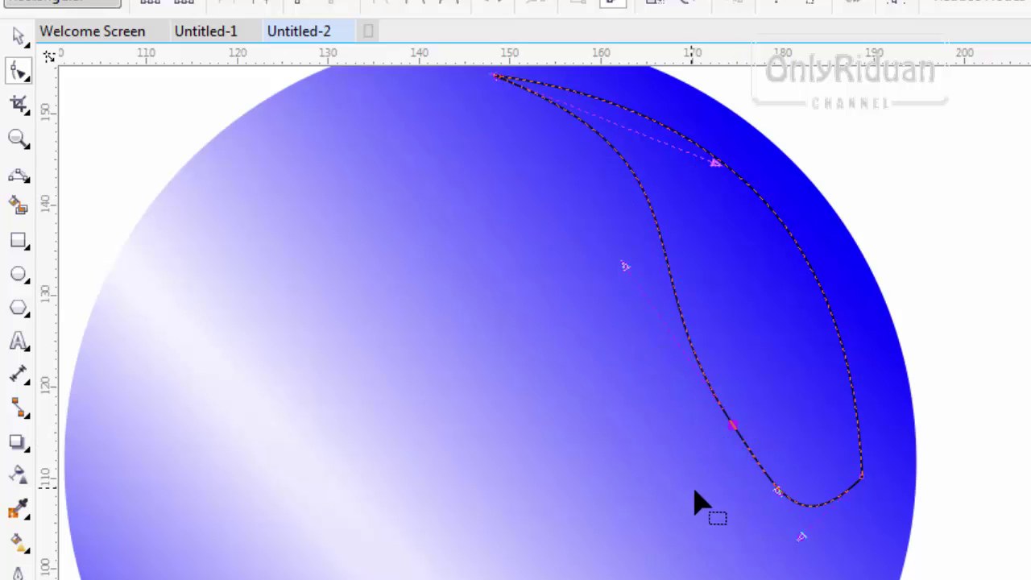
pyautogui.moveTo(778, 494); pyautogui.dragTo(755, 458)
# - Adjust both curve handles at the highlight's lower-right node to deepen the lower end and bulge the outer edge outward
pyautogui.click(860, 477)
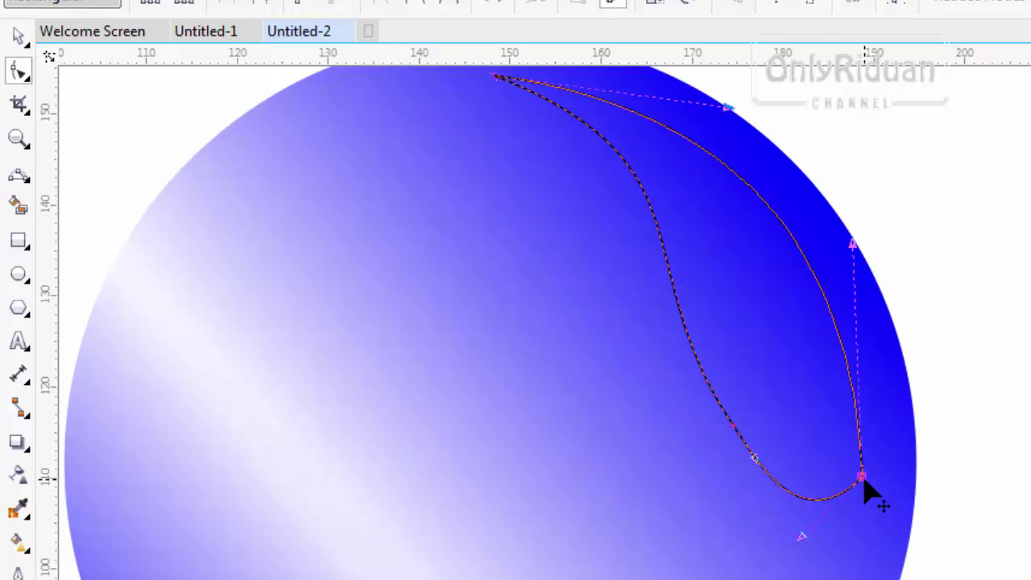
pyautogui.moveTo(802, 536)
pyautogui.mouseDown()
pyautogui.moveTo(861, 539)
pyautogui.moveTo(829, 555)
pyautogui.moveTo(798, 553)
pyautogui.mouseUp()
pyautogui.moveTo(852, 245); pyautogui.dragTo(882, 280)
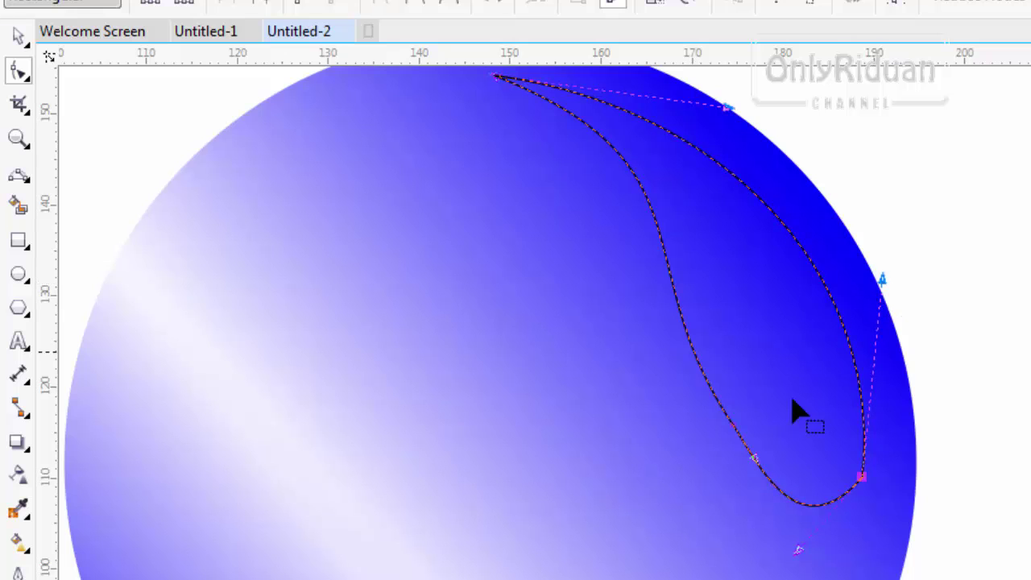
# - Try deleting the lower inner node of the highlight outline and undo the deletion
pyautogui.click(731, 425)
pyautogui.press('Delete')
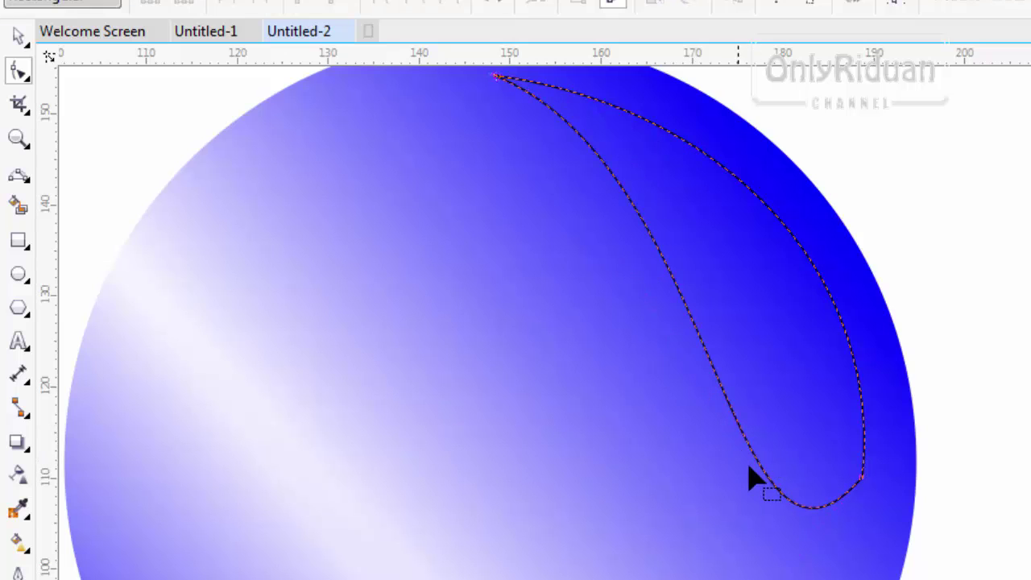
pyautogui.hotkey('ctrl', 'z')
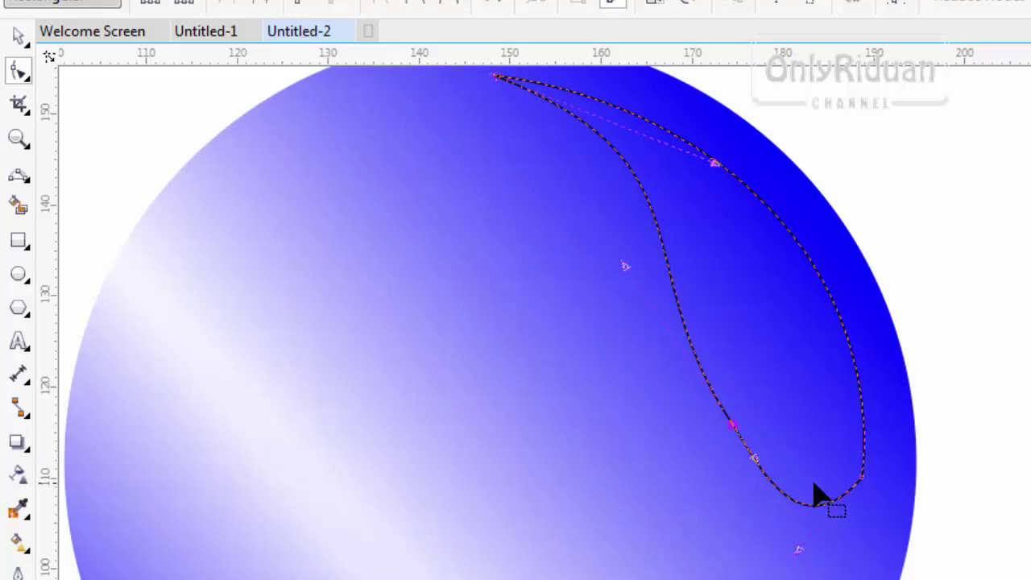
# - Fill the highlight shape with white and remove its outline
pyautogui.scroll(-3, 815, 431)
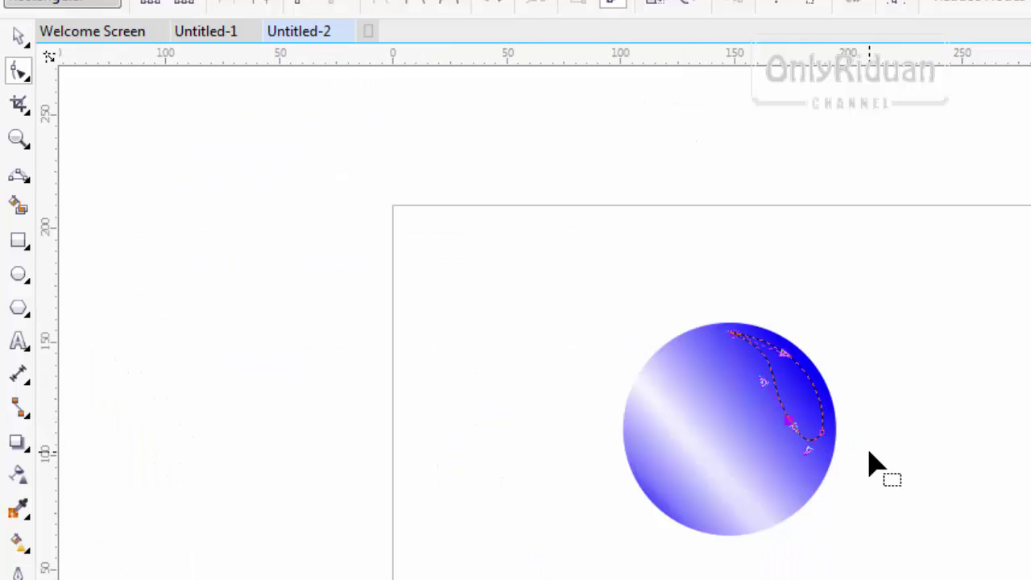
pyautogui.click(19, 36)
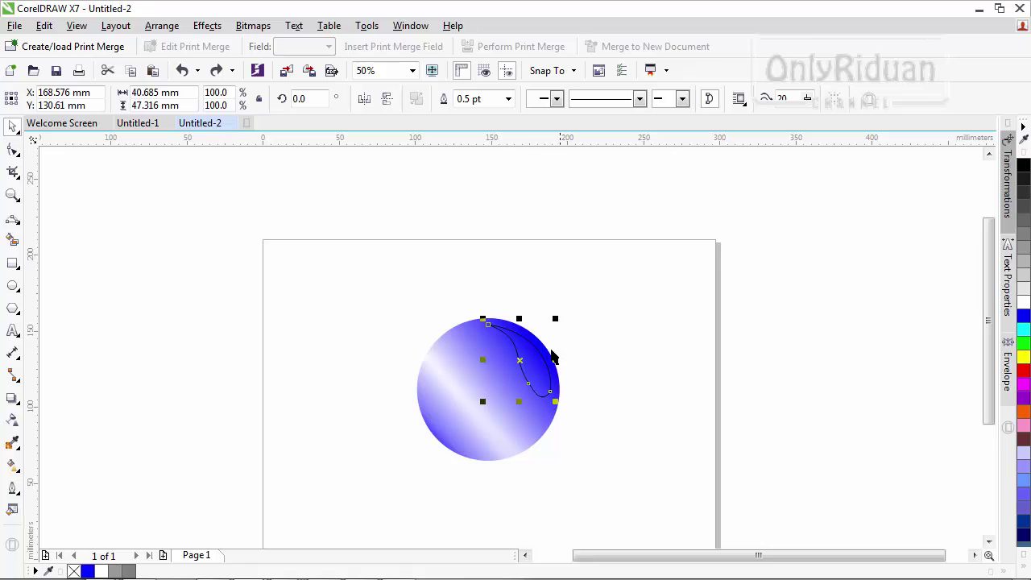
pyautogui.click(1023, 302)
pyautogui.click(756, 398)
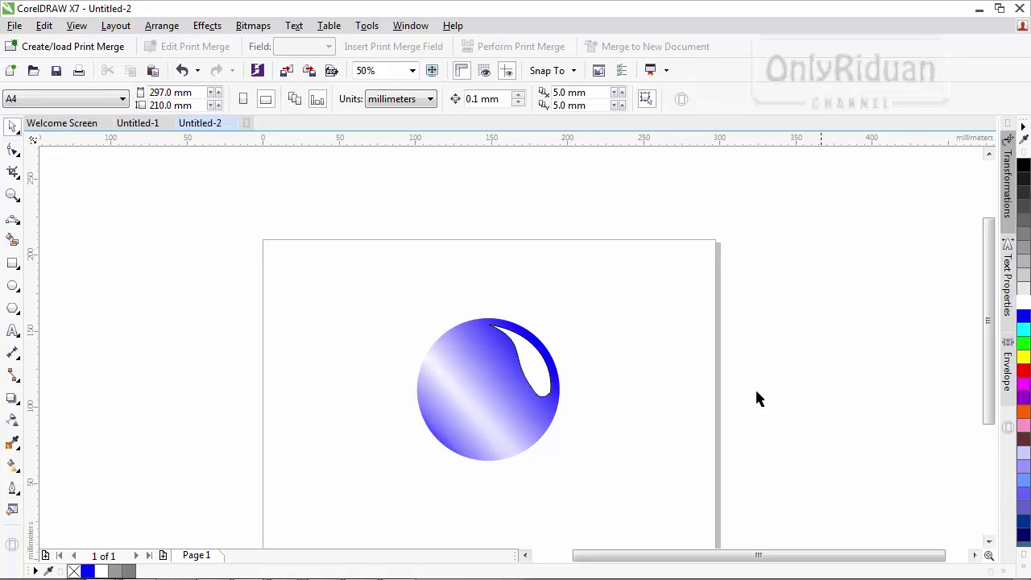
pyautogui.click(528, 390)
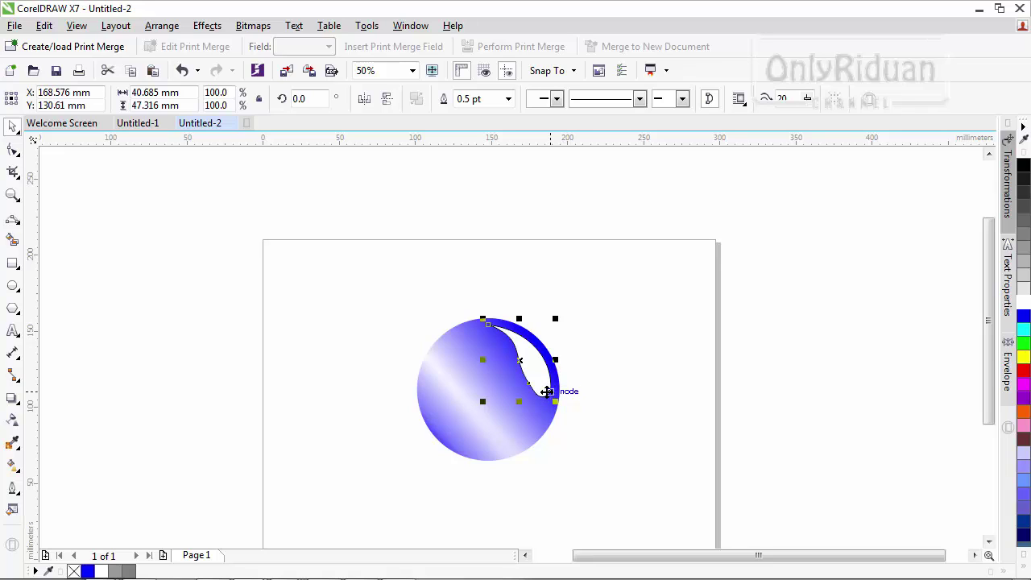
pyautogui.click(1027, 567)
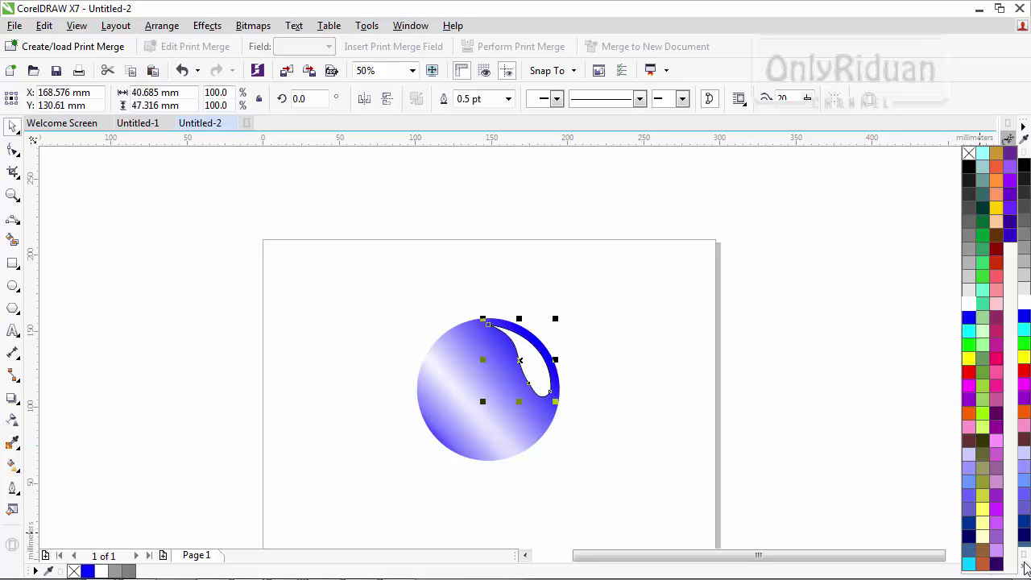
pyautogui.rightClick(969, 156)
pyautogui.click(723, 390)
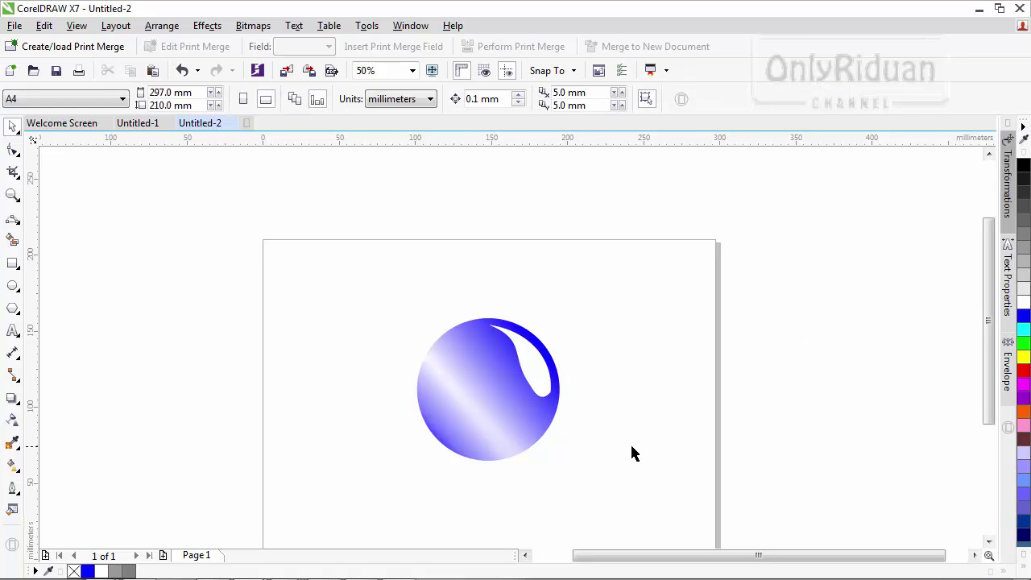
# - Move the highlight's lower-right node upward and shift its upper handle inward to follow the circle's edge
pyautogui.scroll(4, 532, 392)
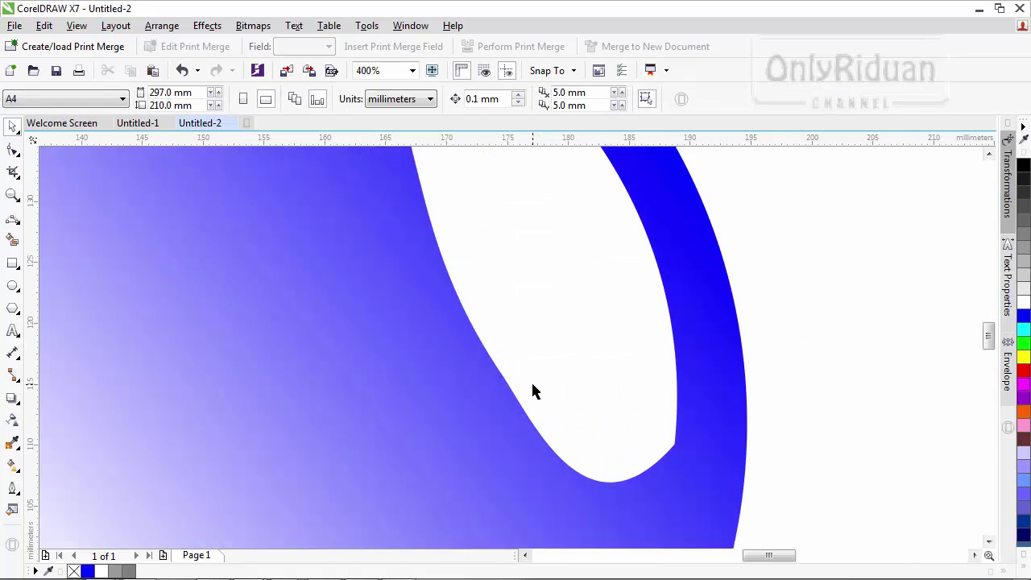
pyautogui.scroll(-1, 532, 391)
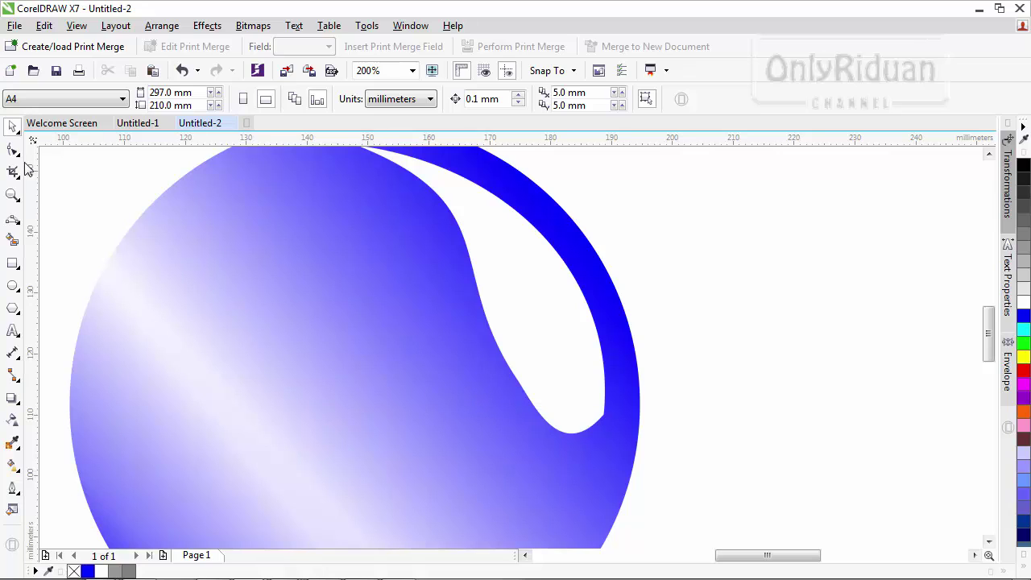
pyautogui.click(603, 415)
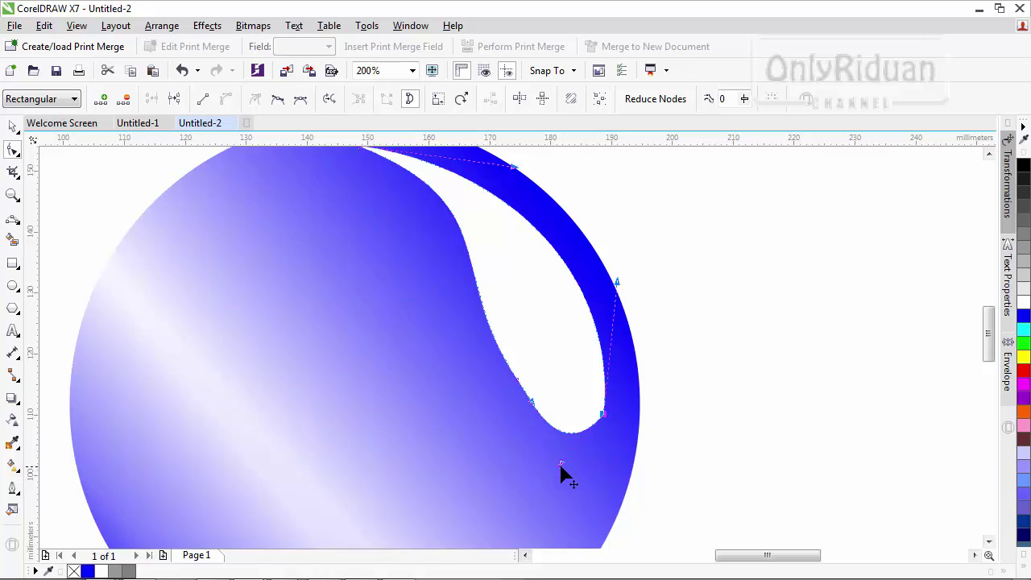
pyautogui.moveTo(553, 448); pyautogui.dragTo(545, 445)
pyautogui.moveTo(603, 415); pyautogui.dragTo(604, 390)
pyautogui.moveTo(619, 261); pyautogui.dragTo(591, 260)
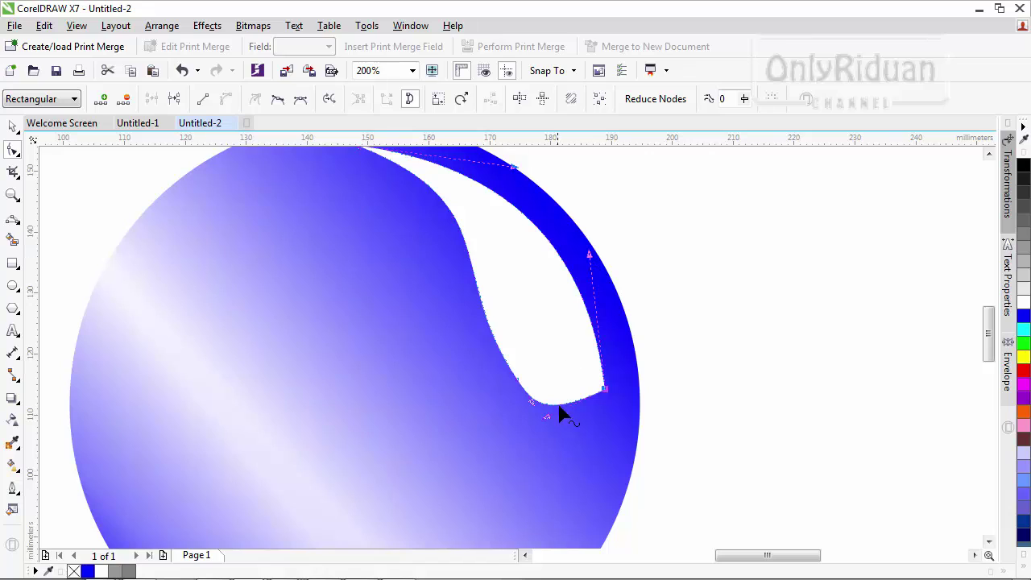
# - Round the highlight's lower end by moving the lower-right node's bottom handle outward and the inner node's lower handle down
pyautogui.moveTo(547, 419); pyautogui.dragTo(601, 438)
pyautogui.moveTo(532, 404); pyautogui.dragTo(535, 420)
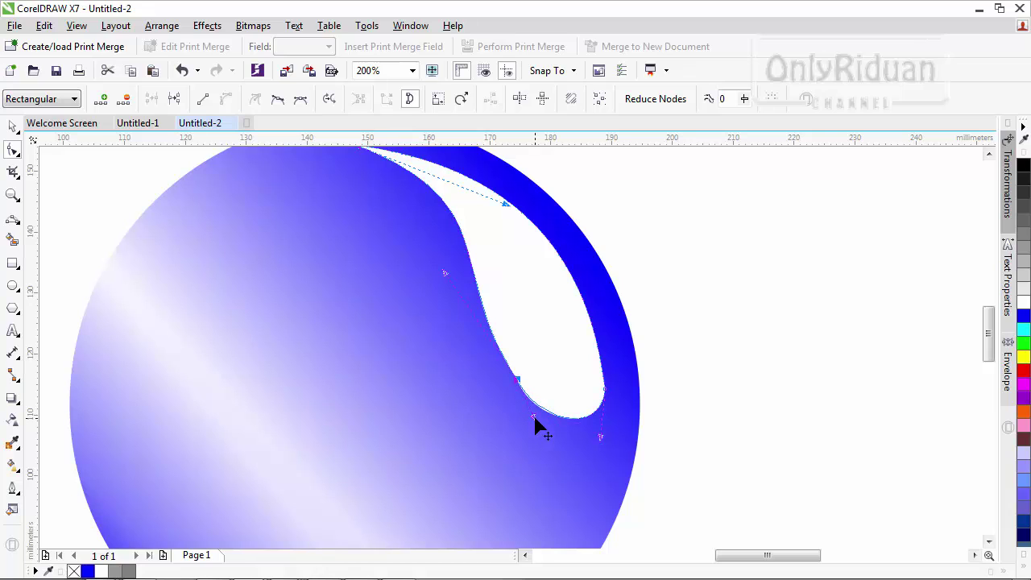
pyautogui.scroll(-1, 538, 427)
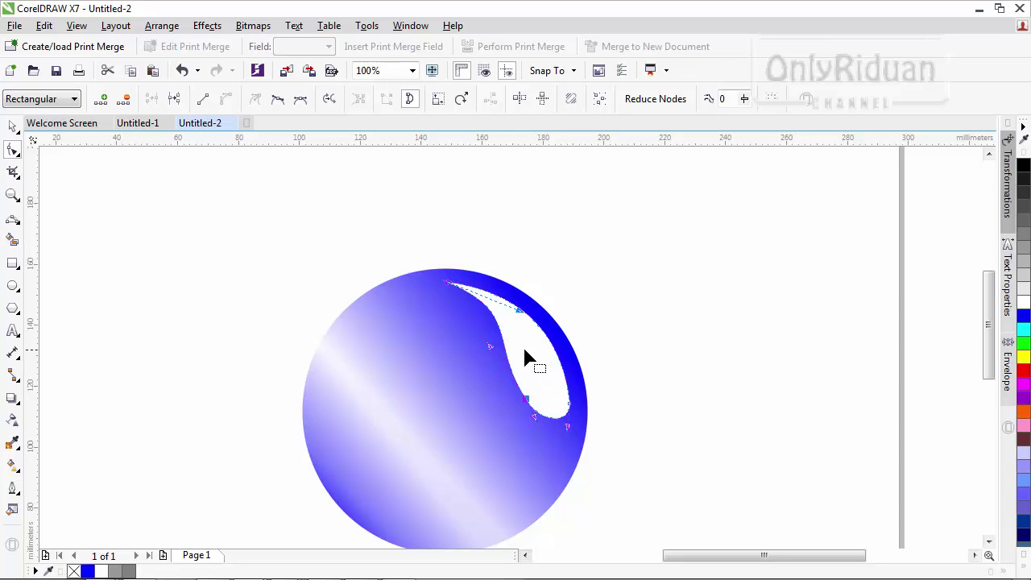
# - Shift the curve handle beside the highlight's inner edge slightly toward the highlight, then deselect the shape
pyautogui.moveTo(493, 349); pyautogui.dragTo(504, 349)
pyautogui.scroll(-1, 532, 359)
pyautogui.click(13, 127)
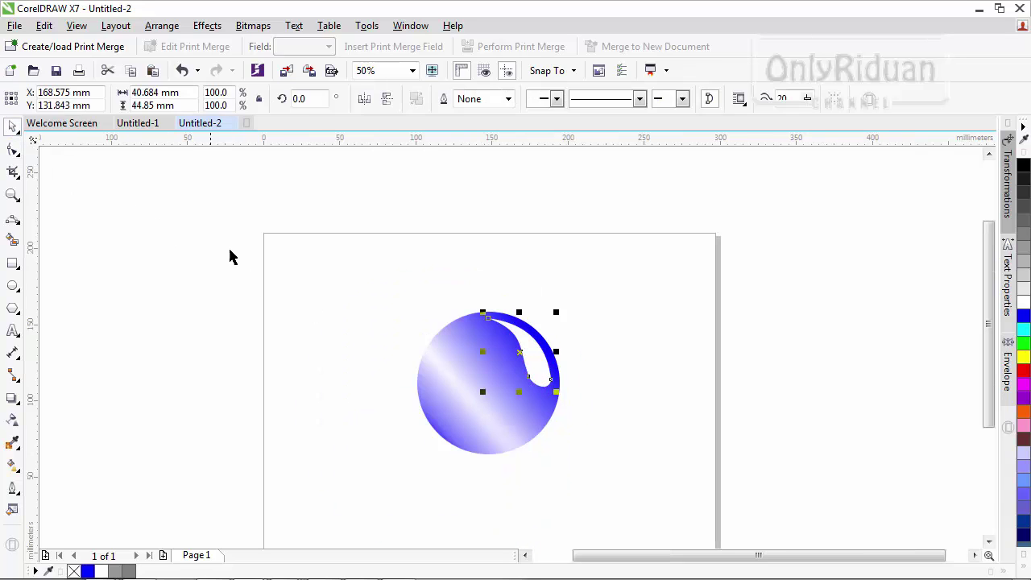
pyautogui.click(237, 278)
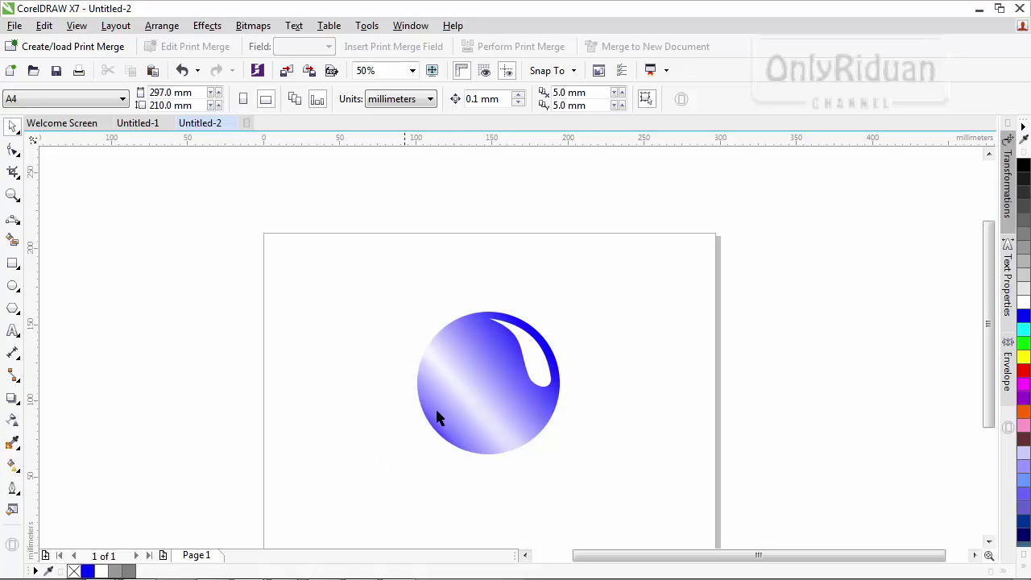
# - Draw a 3-point curve about 44 mm wide and 54 mm high along the circle's lower-left edge
pyautogui.moveTo(992, 316); pyautogui.dragTo(990, 333)
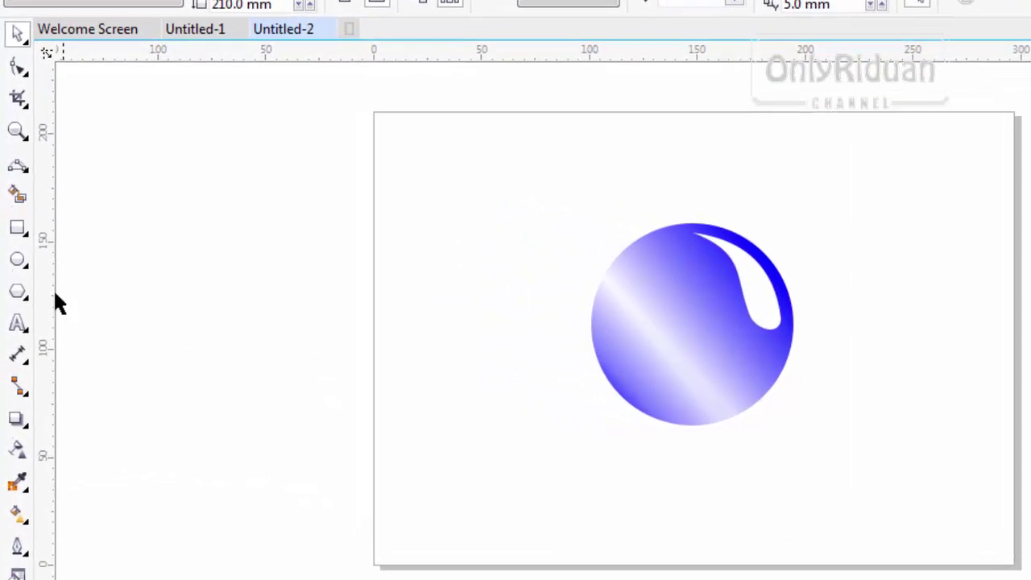
pyautogui.click(18, 167)
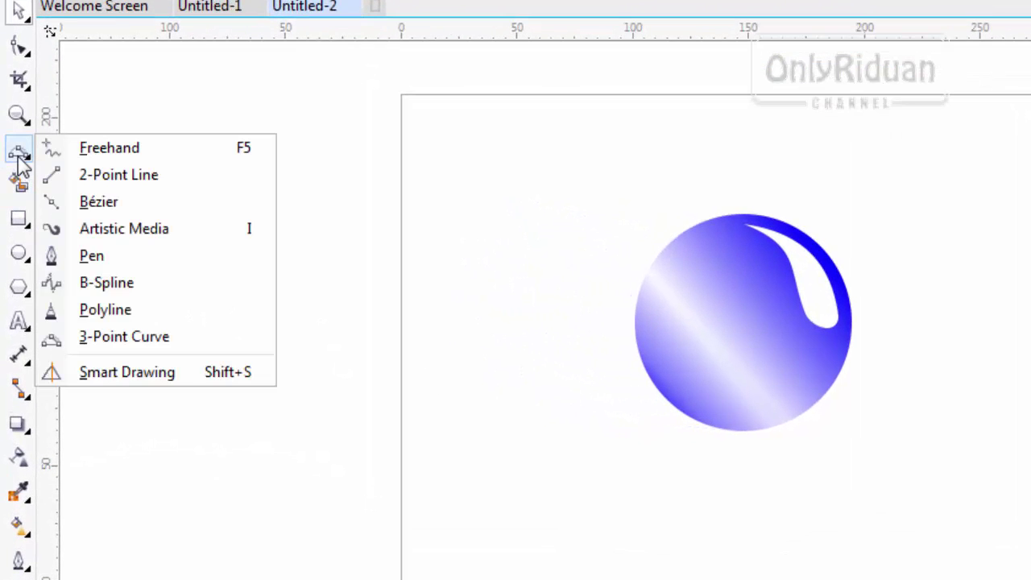
pyautogui.click(121, 342)
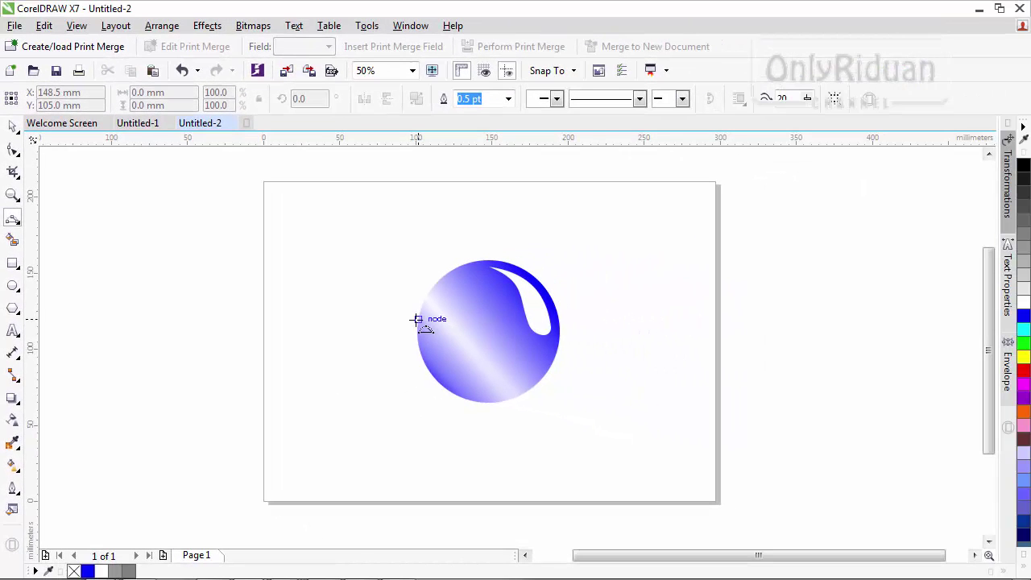
pyautogui.scroll(2, 419, 320)
pyautogui.scroll(-1, 558, 360)
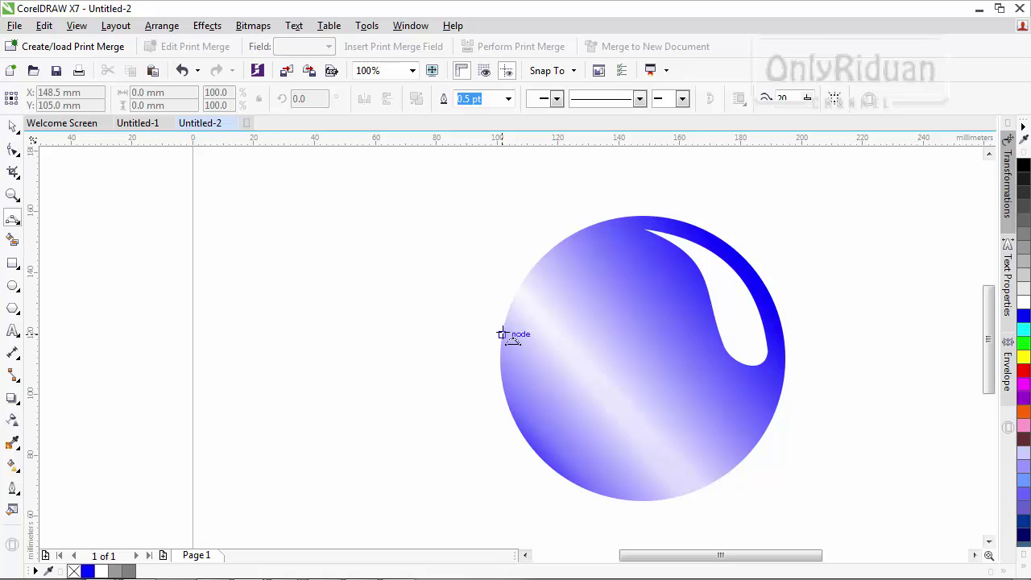
pyautogui.moveTo(506, 351)
pyautogui.mouseDown()
pyautogui.moveTo(610, 492)
pyautogui.moveTo(642, 503)
pyautogui.moveTo(594, 491)
pyautogui.moveTo(522, 437)
pyautogui.moveTo(528, 445)
pyautogui.mouseUp()
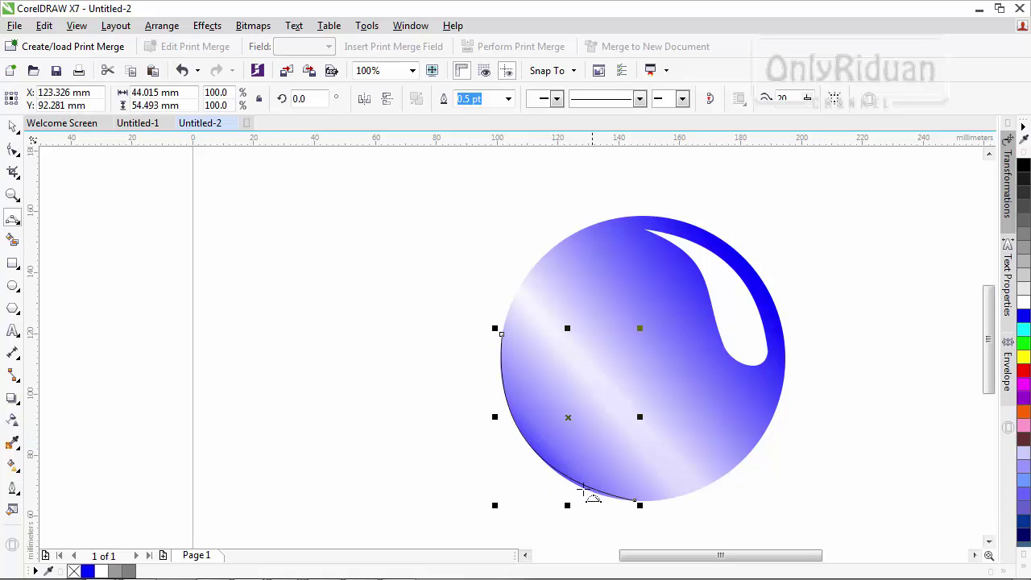
# - Close the shadow outline with two 3-point curves meeting at a rounded tip to the circle's lower left, about 74 by 62 mm overall
pyautogui.moveTo(990, 363); pyautogui.dragTo(990, 385)
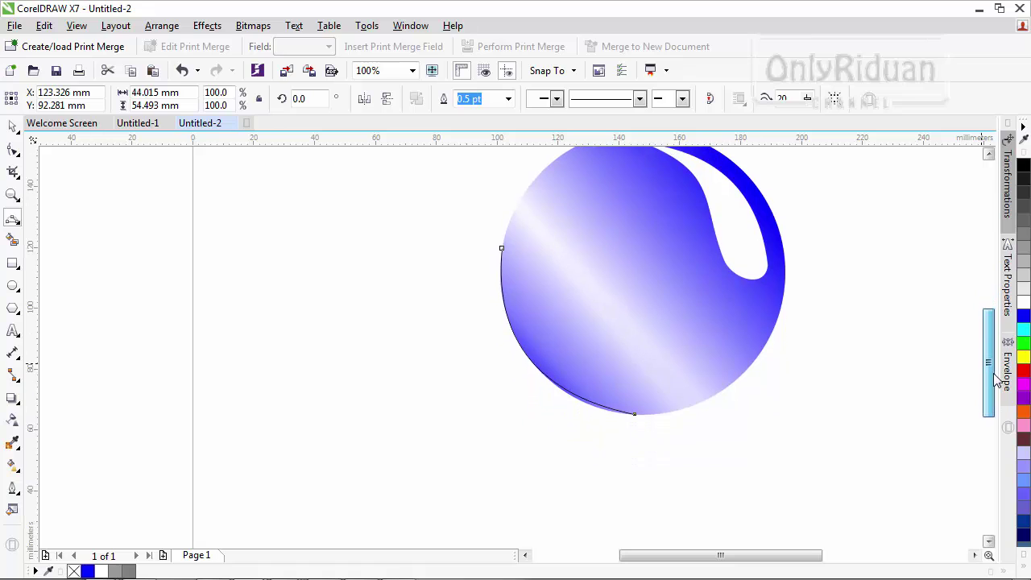
pyautogui.click(500, 248)
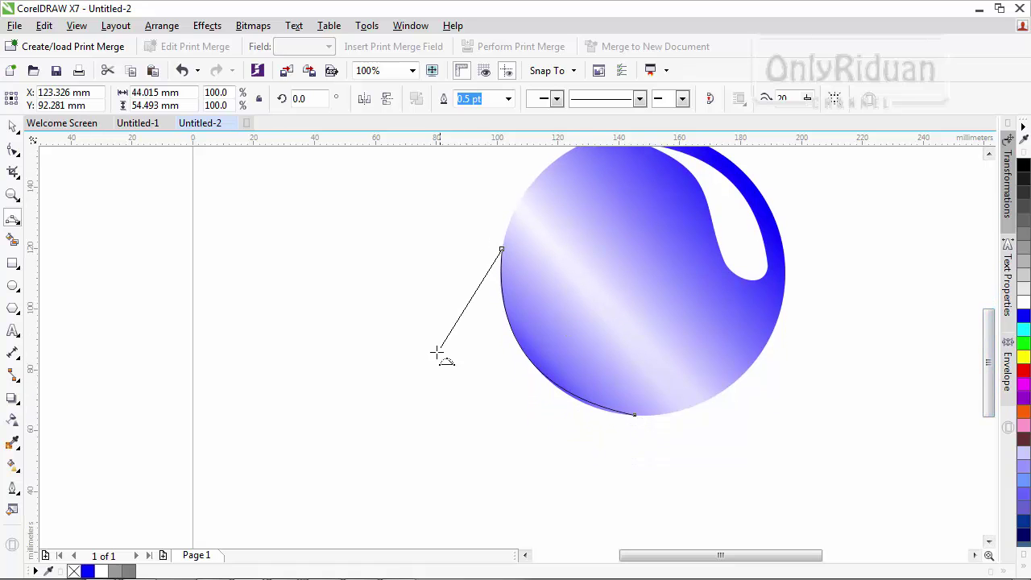
pyautogui.moveTo(409, 414); pyautogui.dragTo(425, 353)
pyautogui.click(410, 414)
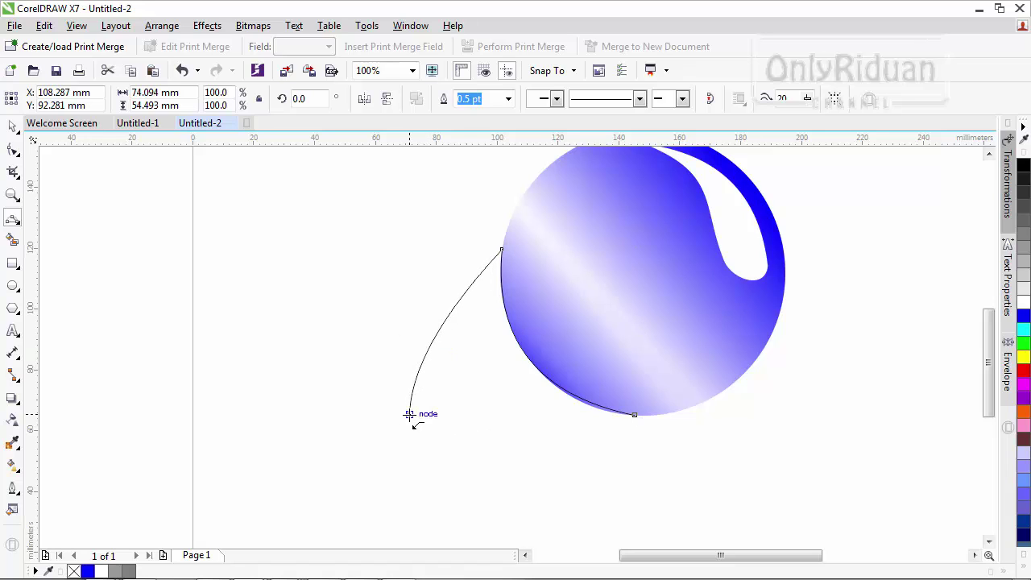
pyautogui.click(635, 415)
pyautogui.moveTo(561, 415); pyautogui.dragTo(426, 426)
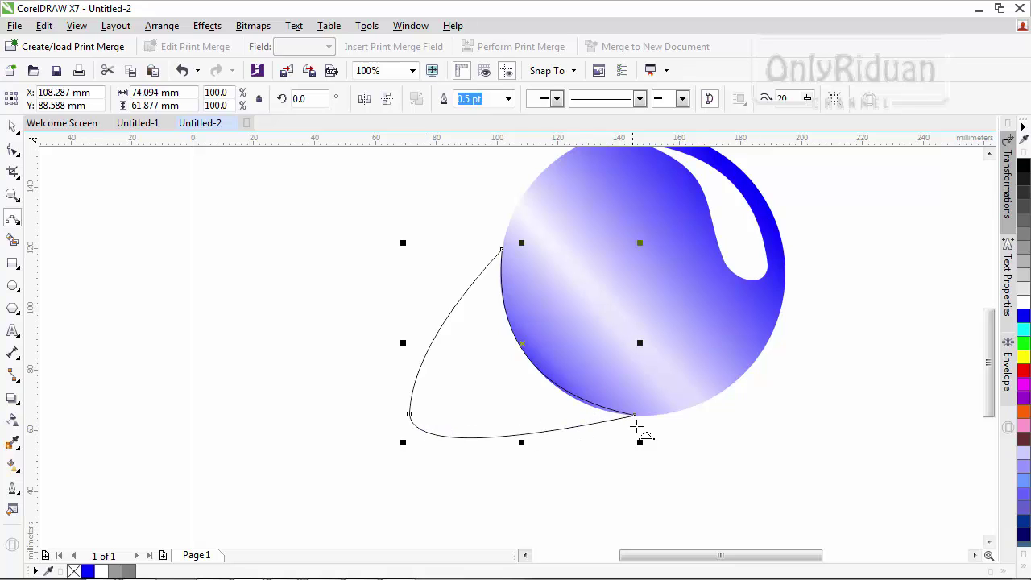
# - Adjust both curve handles of the shadow's inner edge so it follows the circle's lower-left edge
pyautogui.scroll(1, 584, 399)
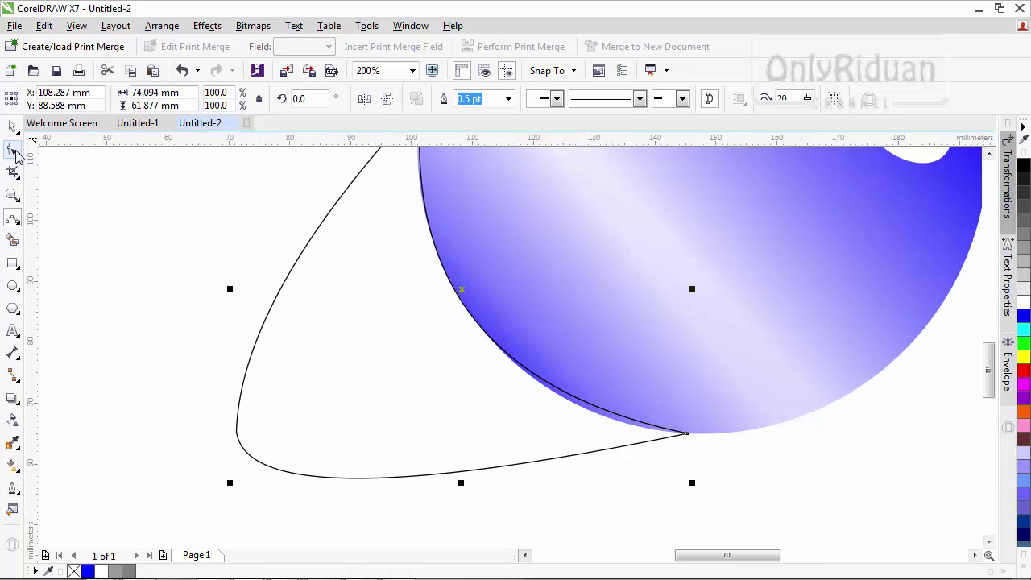
pyautogui.click(13, 150)
pyautogui.click(688, 435)
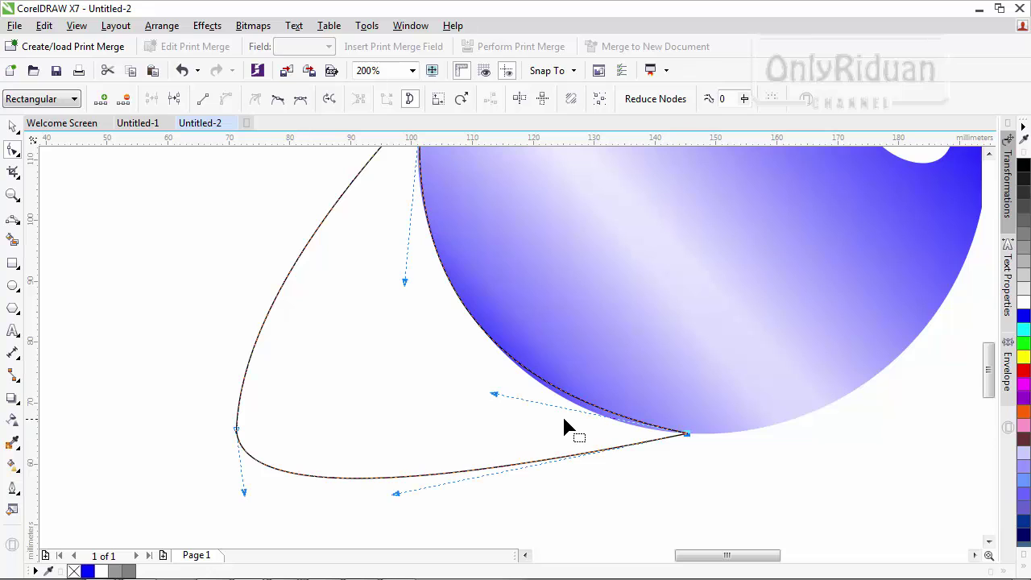
pyautogui.moveTo(497, 396); pyautogui.dragTo(523, 425)
pyautogui.click(989, 153)
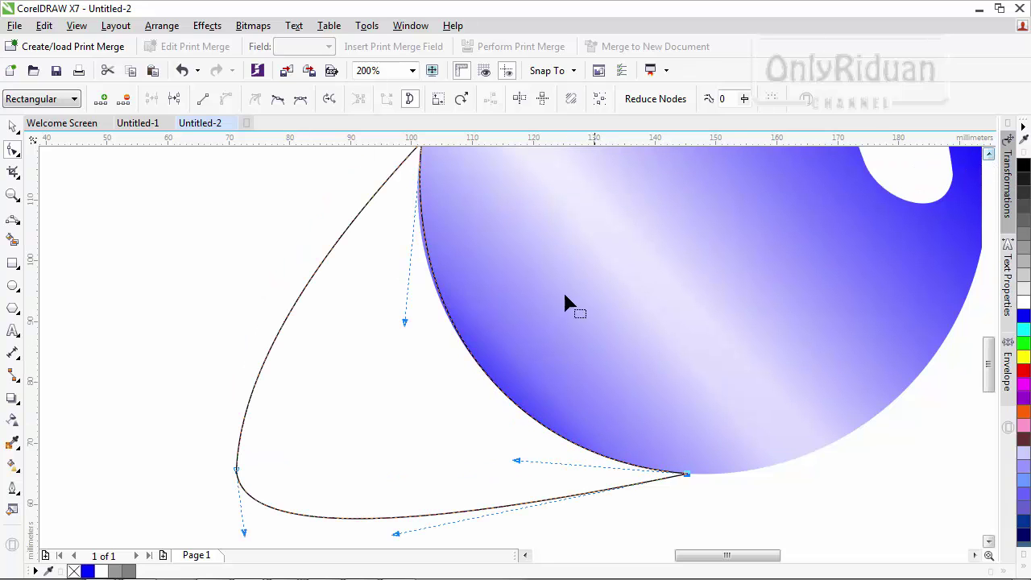
pyautogui.moveTo(407, 323); pyautogui.dragTo(399, 312)
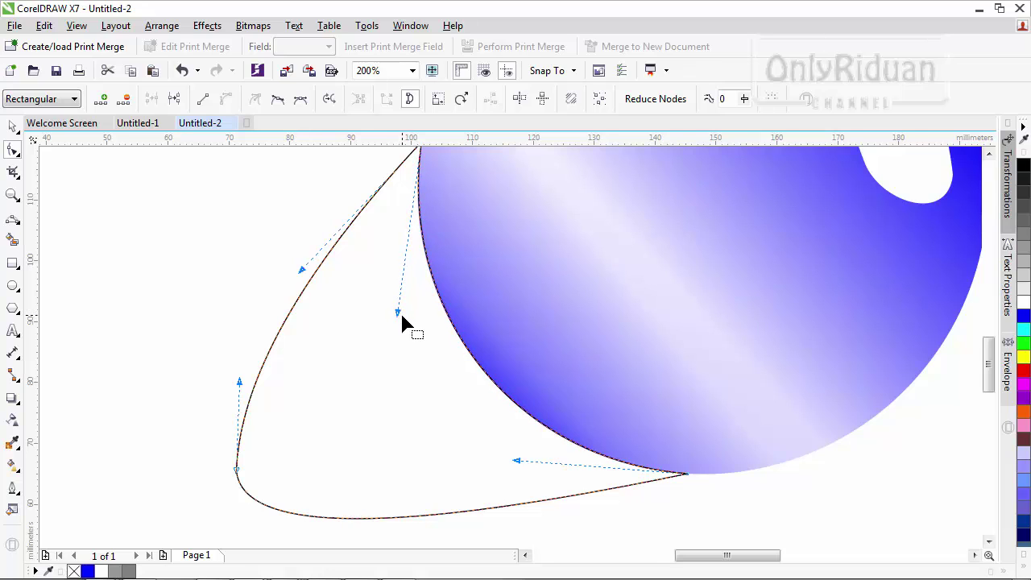
# - Fill the shadow shape with dark grey and remove its outline
pyautogui.scroll(-2, 403, 322)
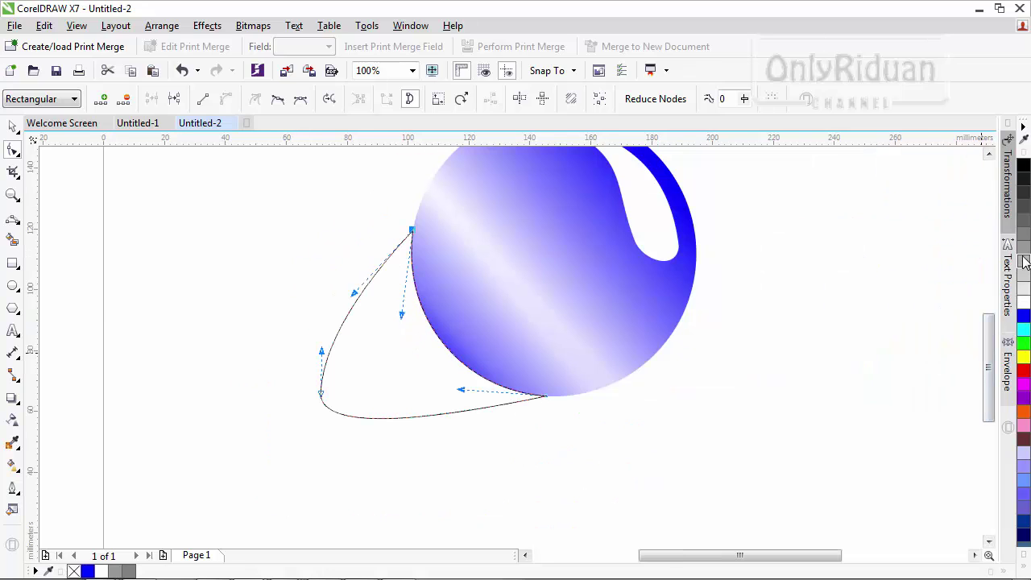
pyautogui.click(1026, 211)
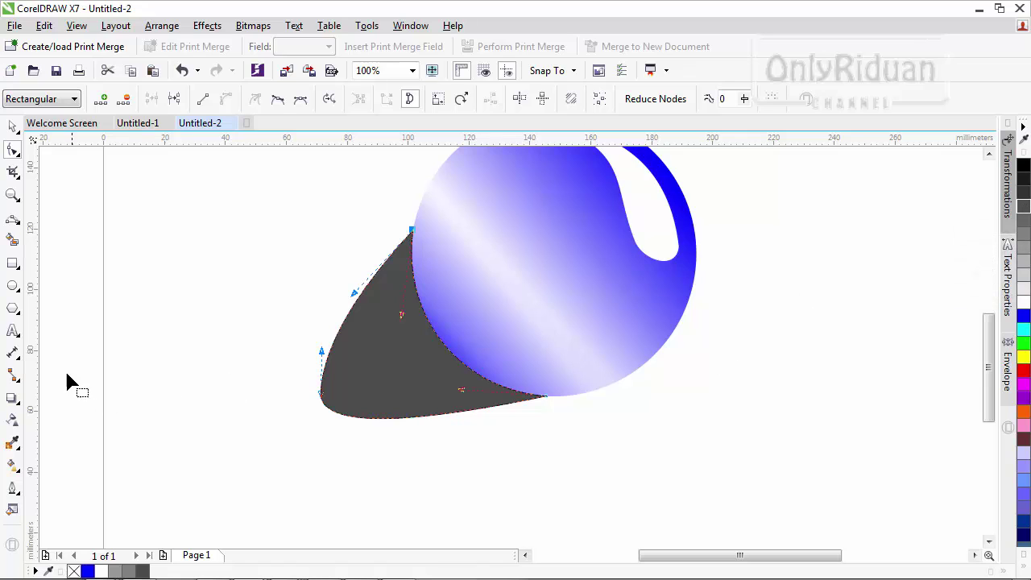
pyautogui.click(1024, 568)
pyautogui.click(1025, 568)
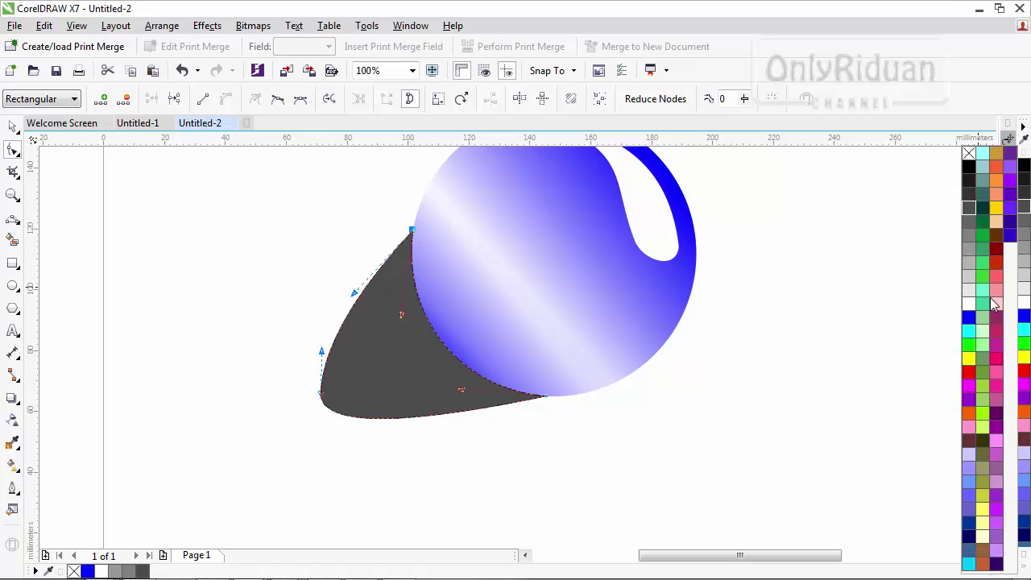
pyautogui.rightClick(971, 155)
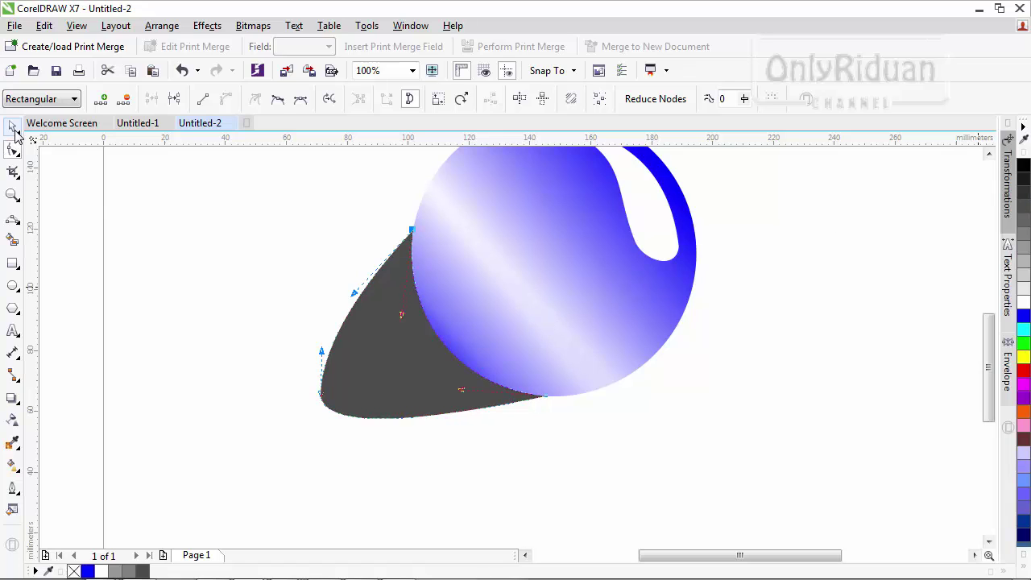
# - Apply a linear transparency to the shadow, fading from inside the circle toward the outer tip, and deselect it
pyautogui.click(12, 419)
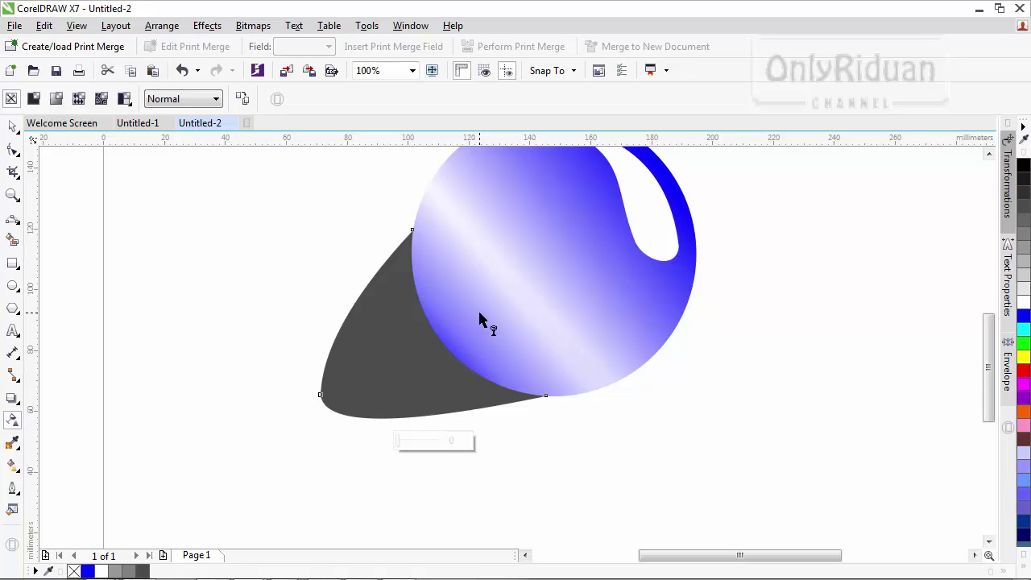
pyautogui.moveTo(479, 315); pyautogui.dragTo(352, 400)
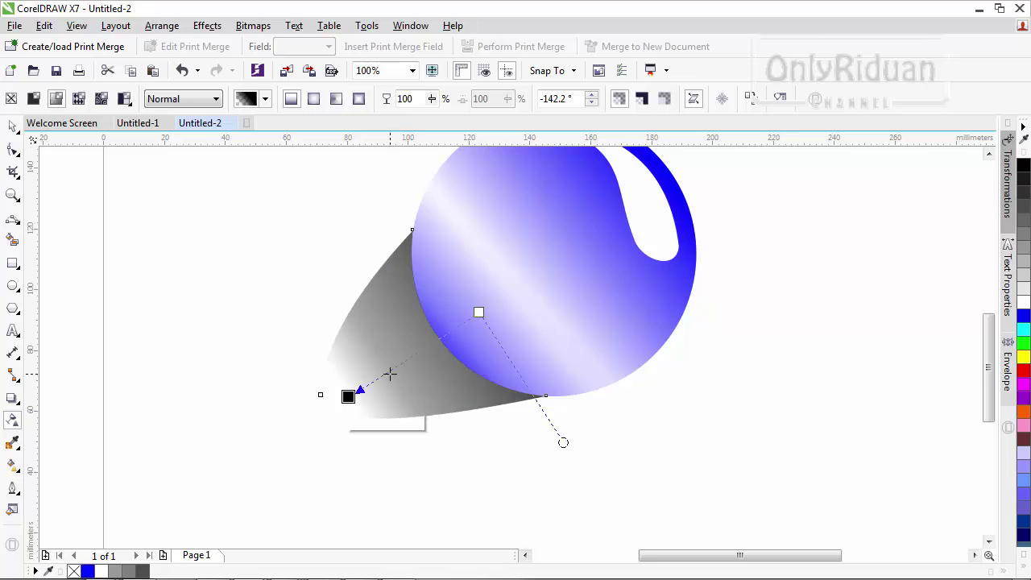
pyautogui.moveTo(348, 397)
pyautogui.mouseDown()
pyautogui.moveTo(310, 416)
pyautogui.moveTo(399, 364)
pyautogui.mouseUp()
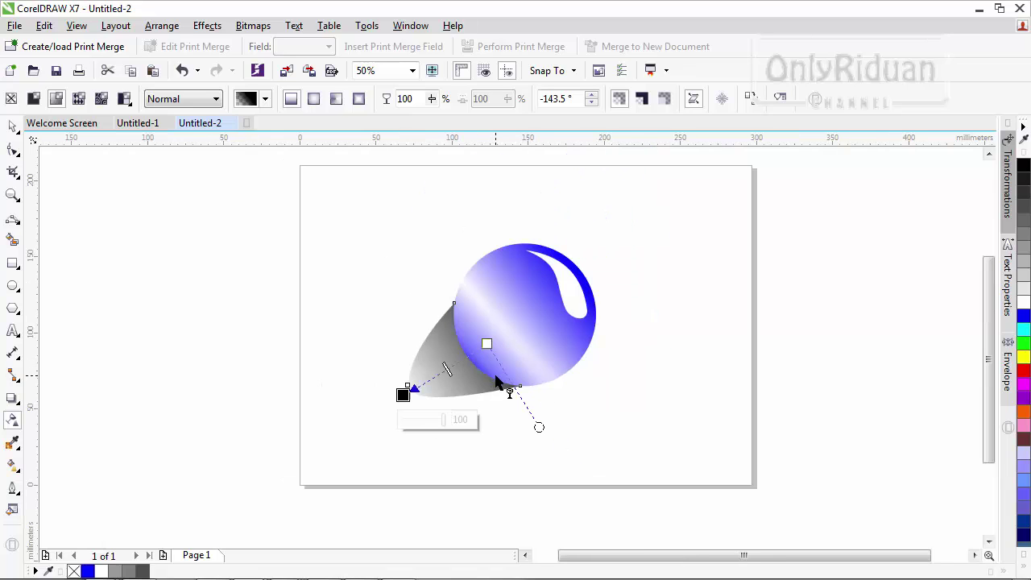
pyautogui.scroll(-1, 500, 383)
pyautogui.click(14, 127)
pyautogui.click(284, 317)
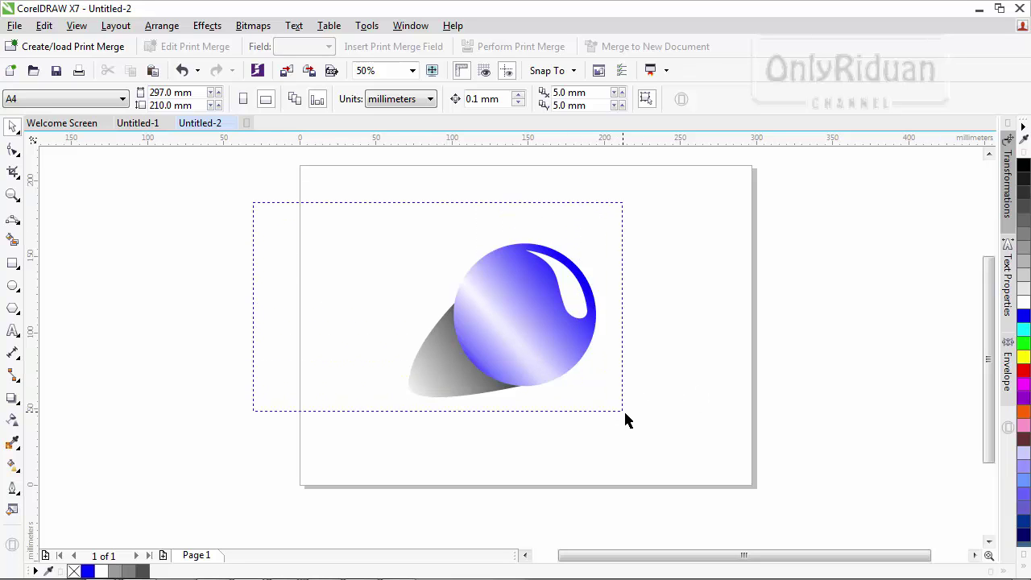
pyautogui.moveTo(625, 414); pyautogui.dragTo(659, 434)
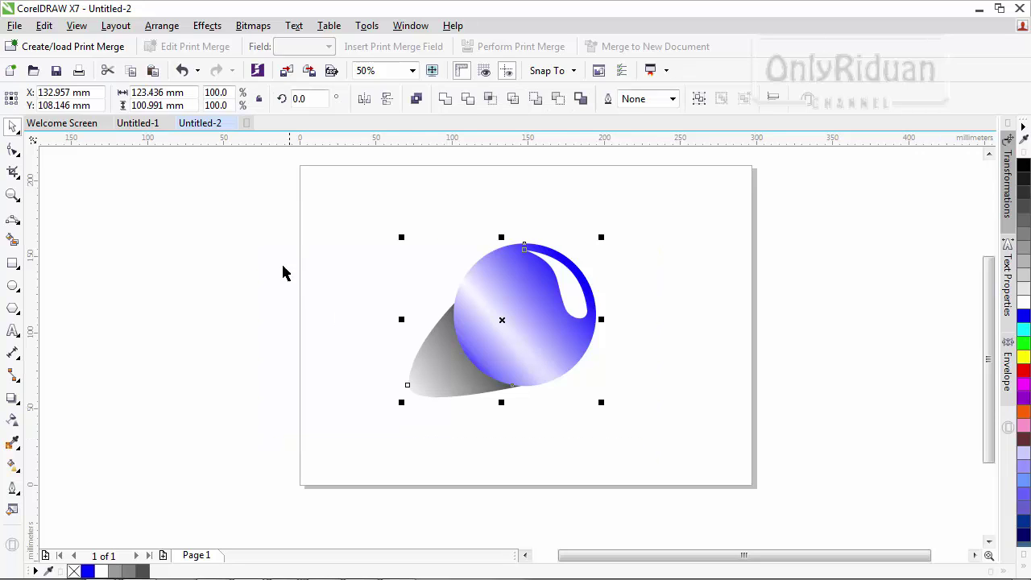
pyautogui.click(352, 278)
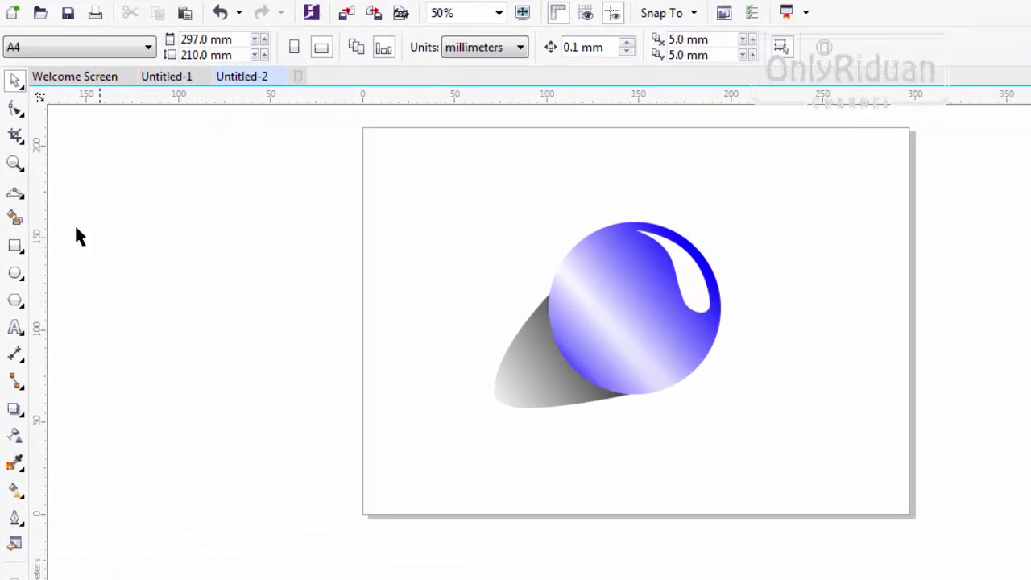
# - Add a page-sized 297 × 210 mm rectangle as background and give it an elliptical fountain fill
pyautogui.doubleClick(16, 235)
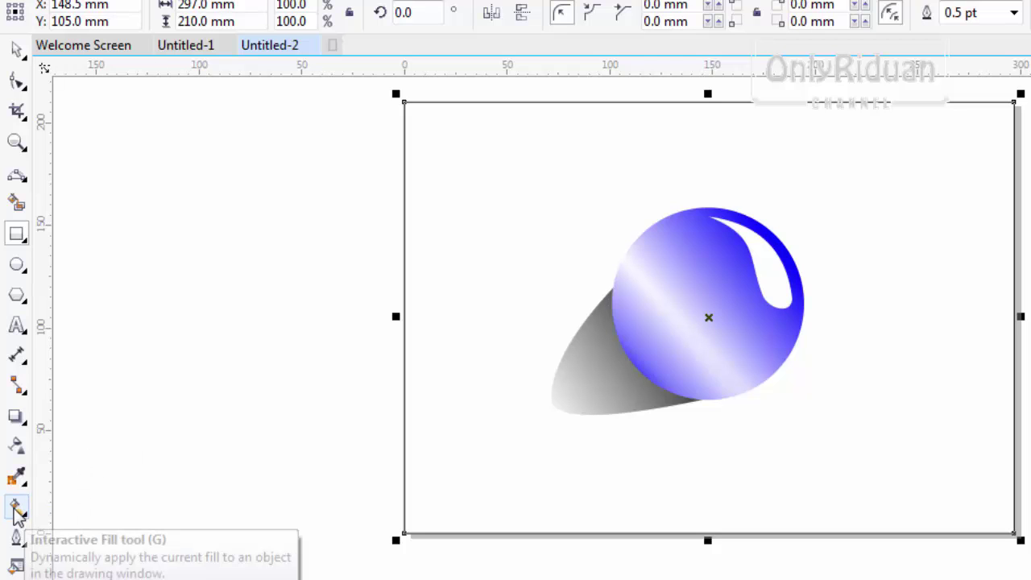
pyautogui.click(16, 511)
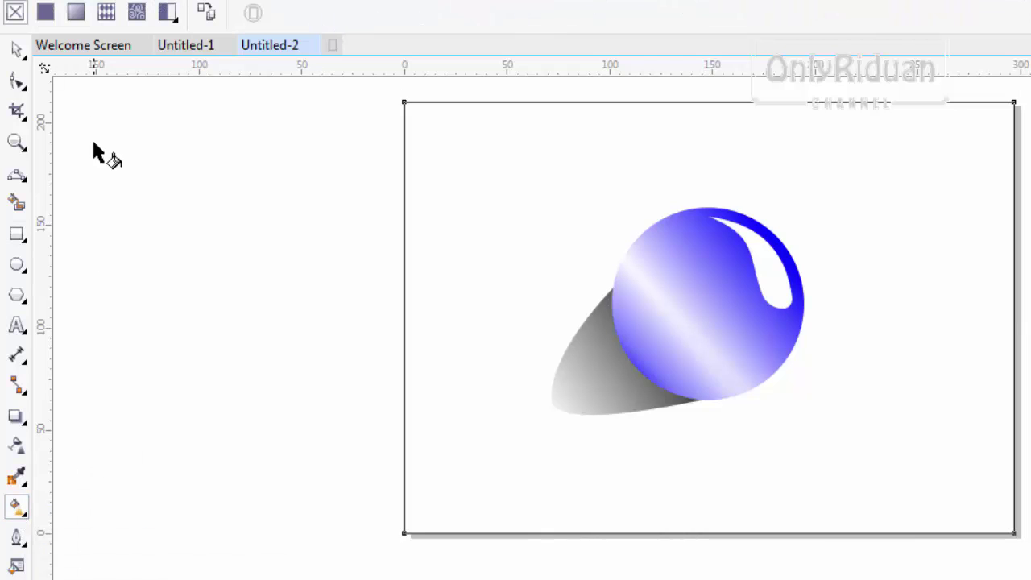
pyautogui.click(76, 14)
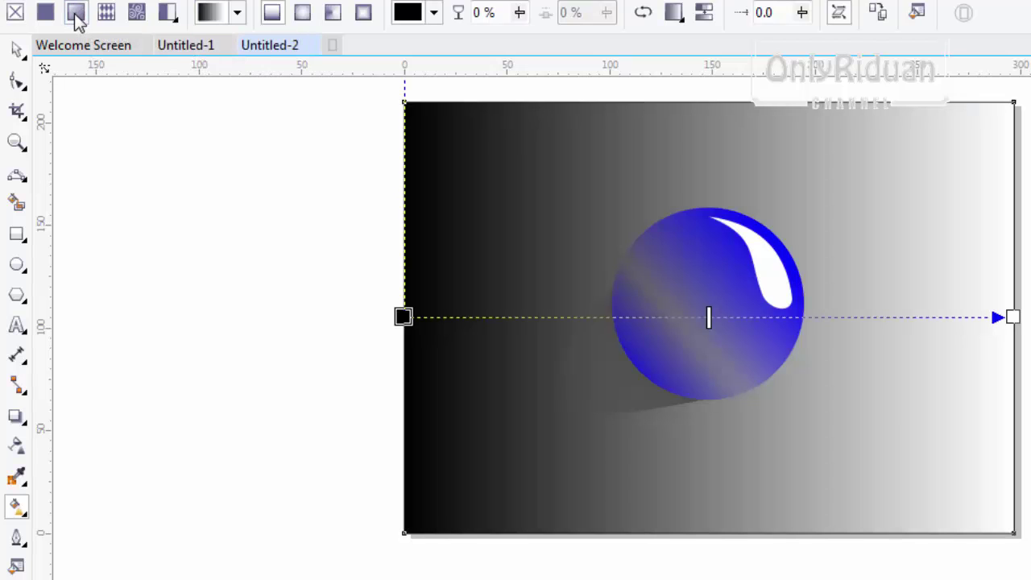
pyautogui.click(304, 17)
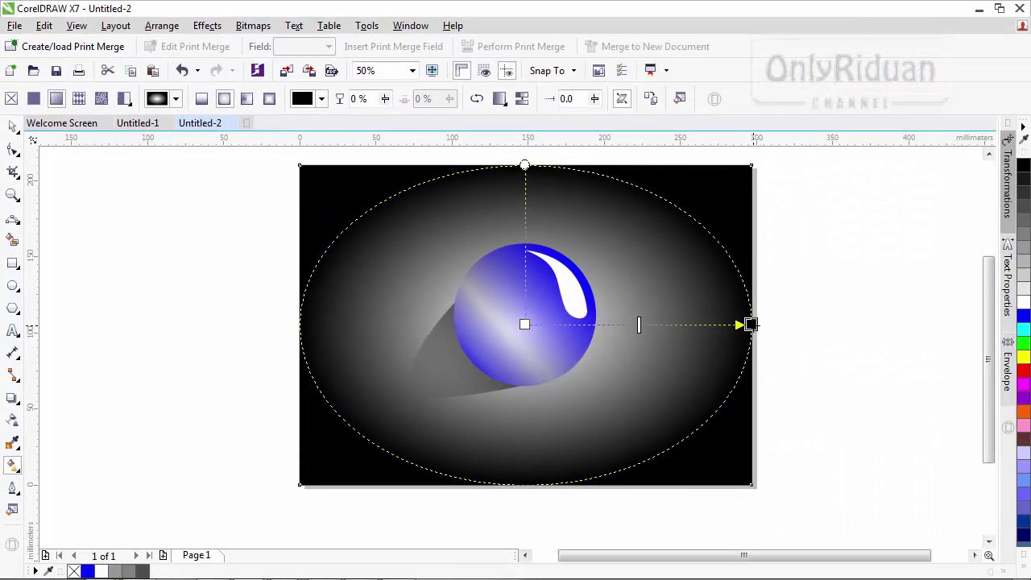
# - Change the outer colour of the background's elliptical gradient to dark blue
pyautogui.click(1013, 318)
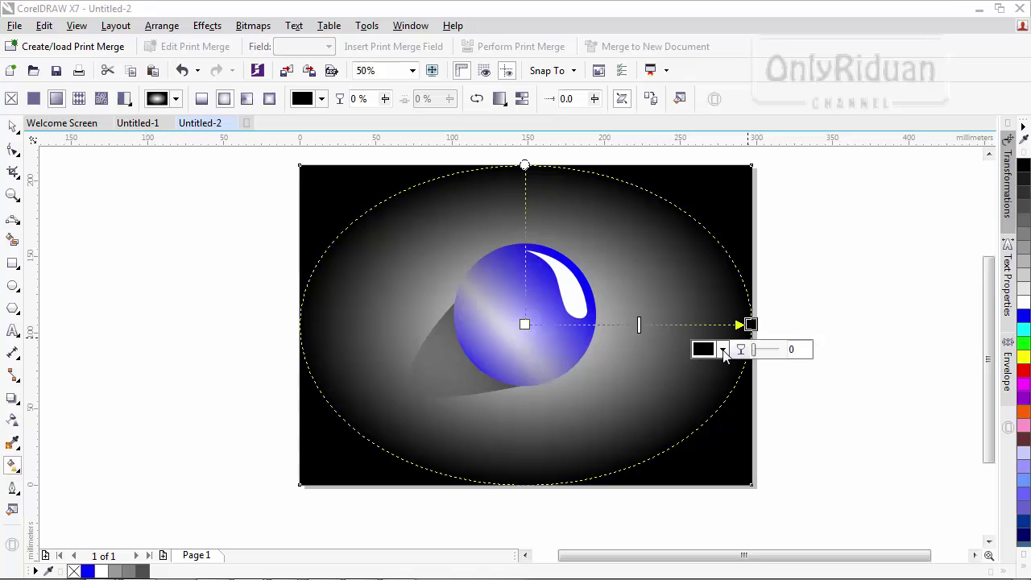
pyautogui.click(722, 349)
pyautogui.moveTo(812, 519); pyautogui.dragTo(816, 463)
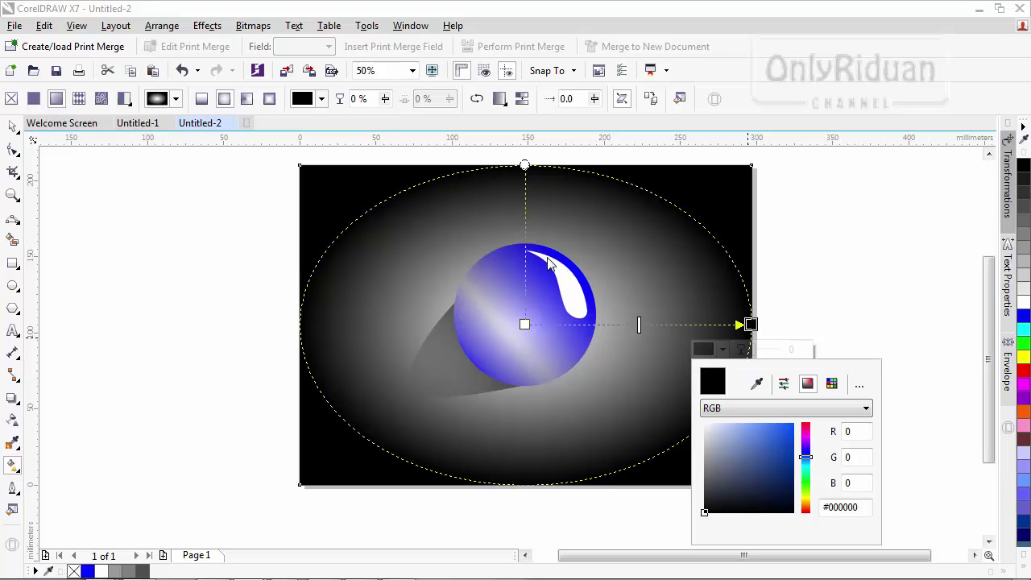
pyautogui.click(784, 459)
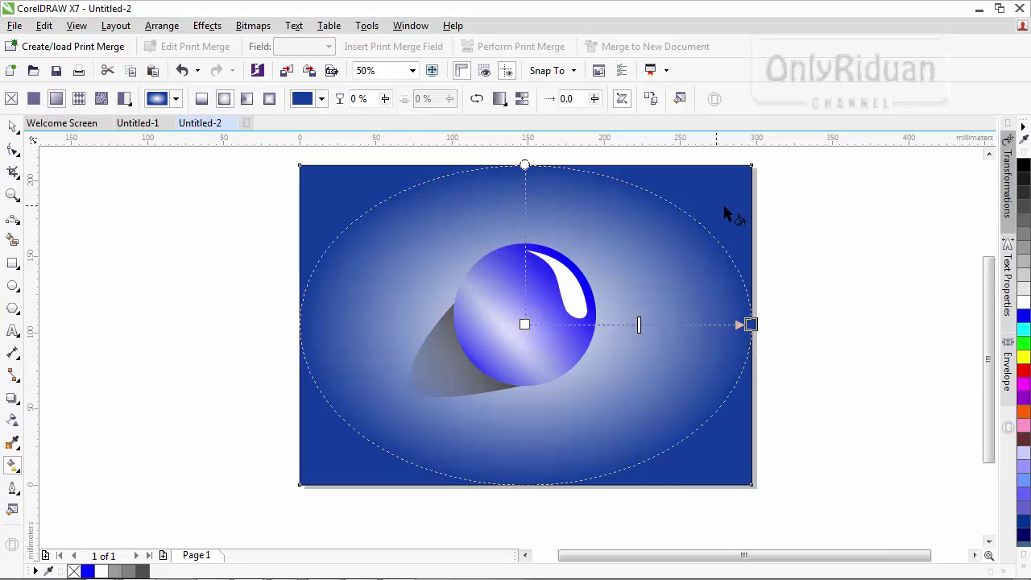
# - Enlarge the background's elliptical gradient horizontally and vertically so that it extends beyond the page edges
pyautogui.moveTo(750, 324); pyautogui.dragTo(810, 324)
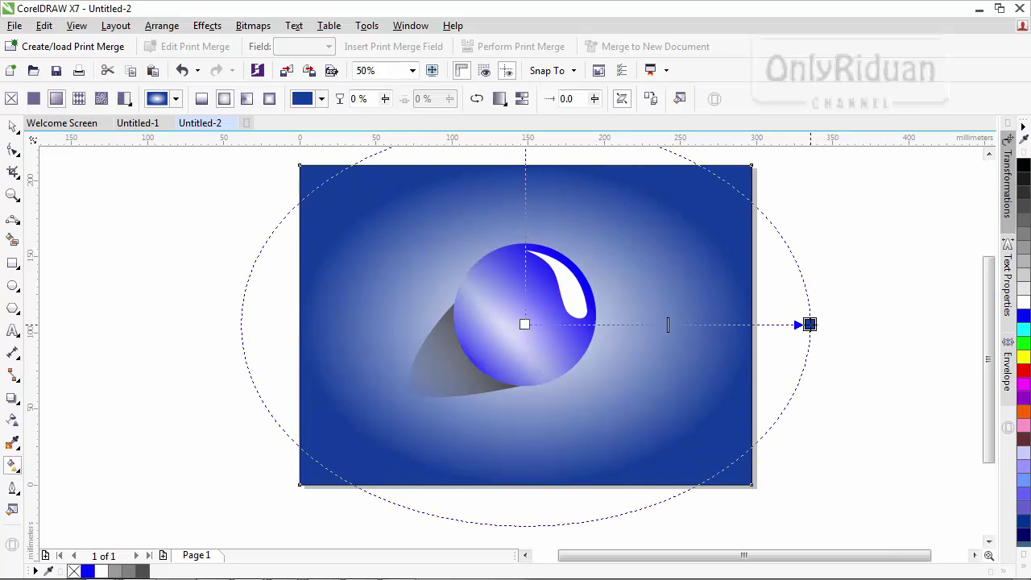
pyautogui.click(989, 154)
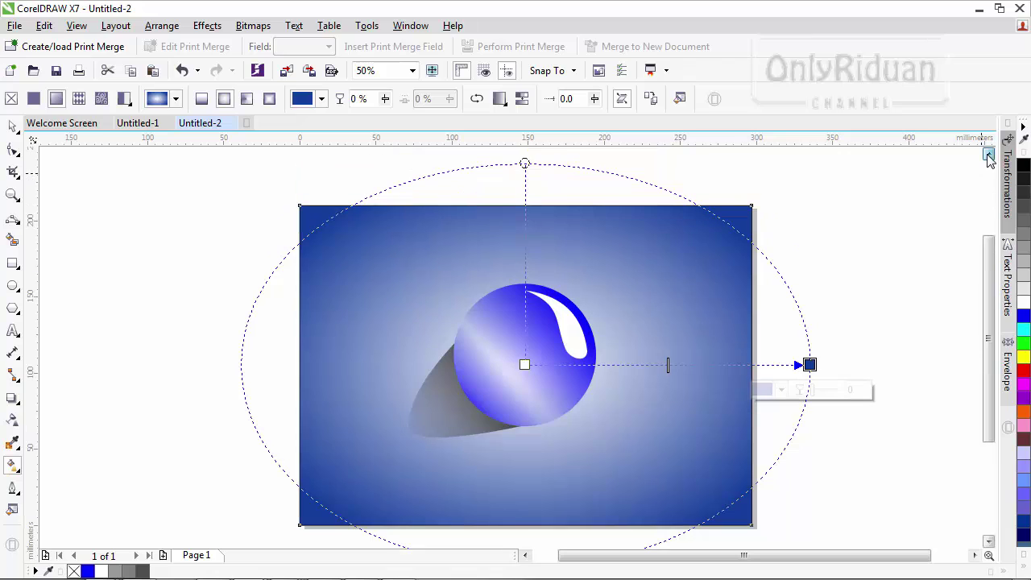
pyautogui.moveTo(525, 163); pyautogui.dragTo(524, 148)
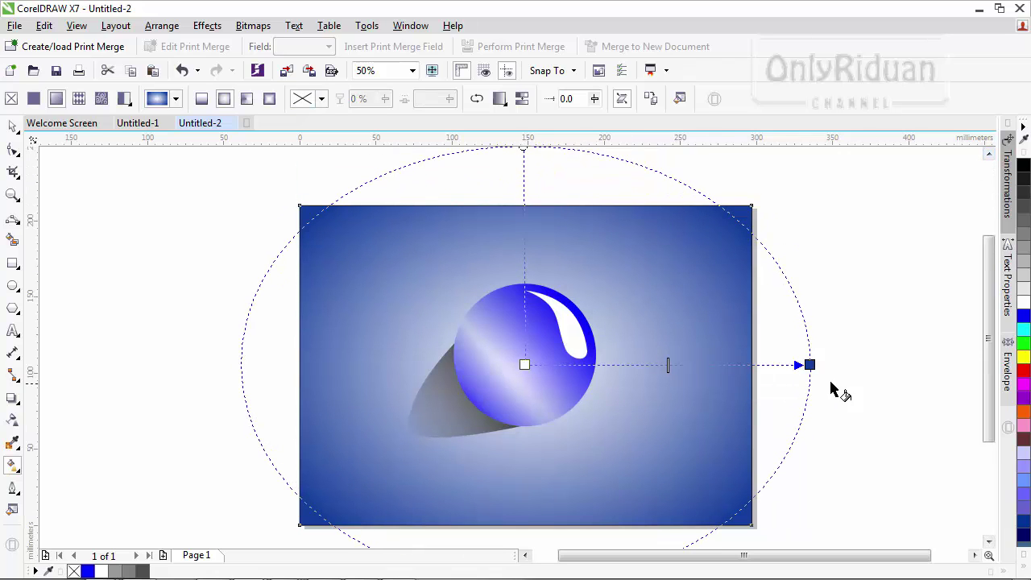
# - Extend the background's elliptical gradient further outward so the page edges become lighter blue, and deselect the rectangle
pyautogui.moveTo(810, 365); pyautogui.dragTo(874, 365)
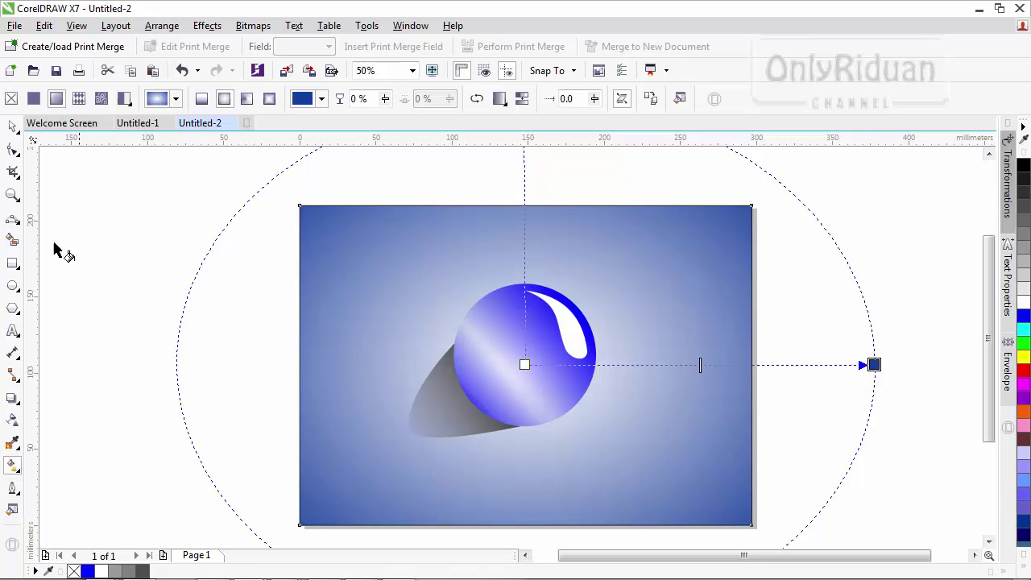
pyautogui.click(12, 127)
pyautogui.click(80, 218)
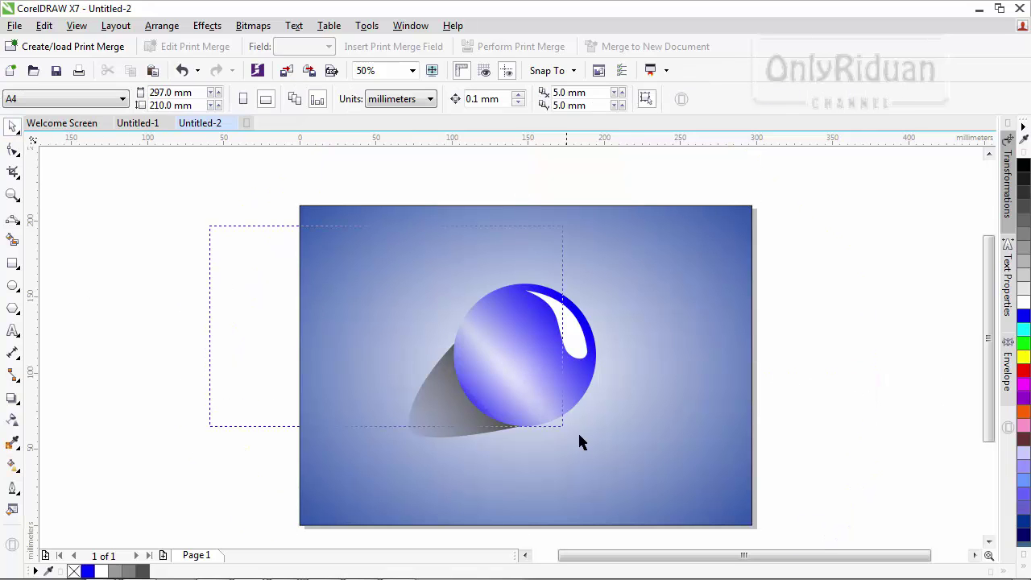
# - Group the droplet's circles, highlight and shadow, and place four copies scaled to 42.3% around the original
pyautogui.moveTo(580, 442); pyautogui.dragTo(661, 481)
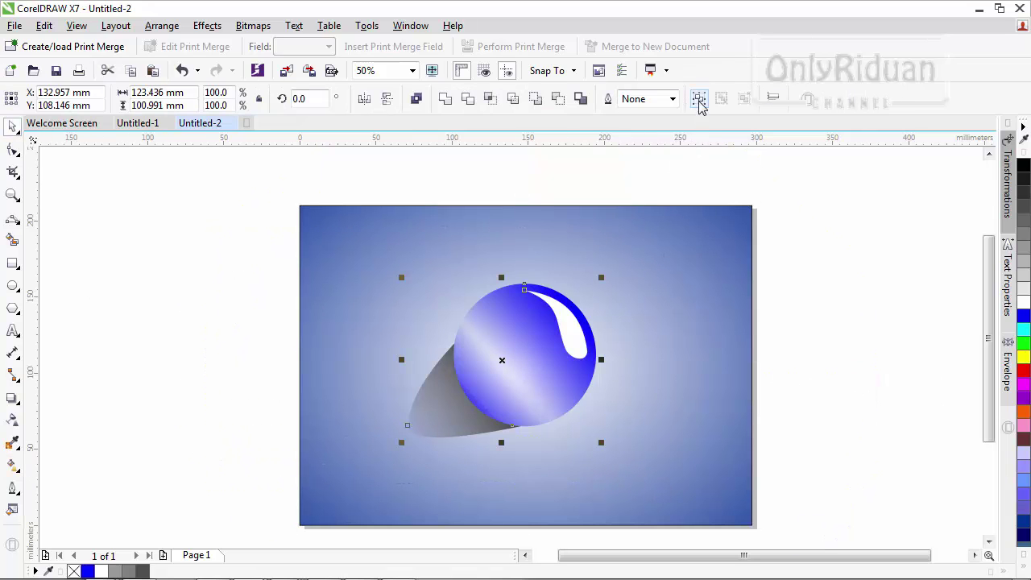
pyautogui.click(698, 100)
pyautogui.moveTo(565, 419); pyautogui.dragTo(361, 445)
pyautogui.click(497, 362)
pyautogui.click(601, 445)
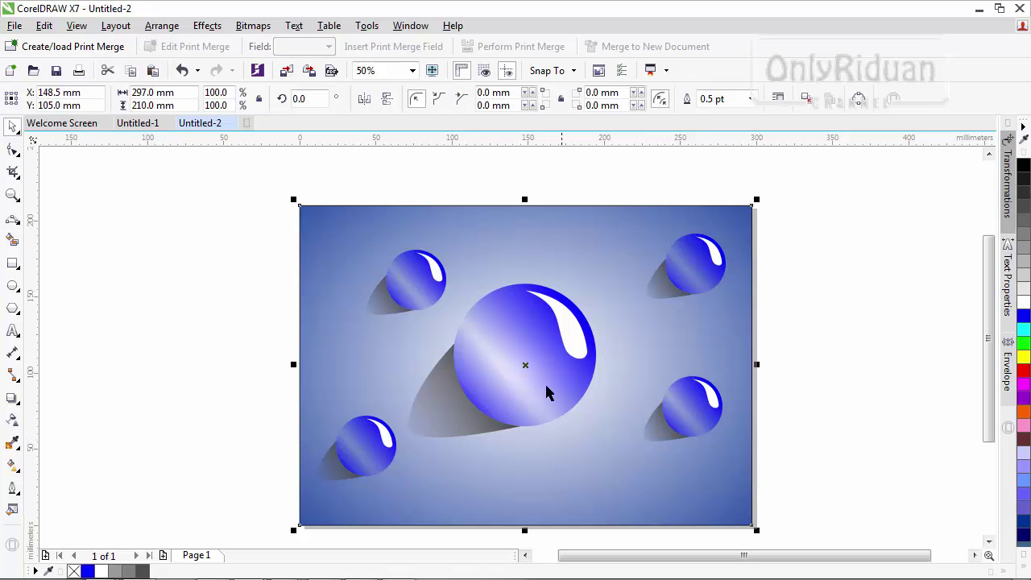
# - Scale the large central droplet to 64.6% and move it slightly right of the page centre
pyautogui.click(548, 392)
pyautogui.moveTo(602, 442); pyautogui.dragTo(531, 451)
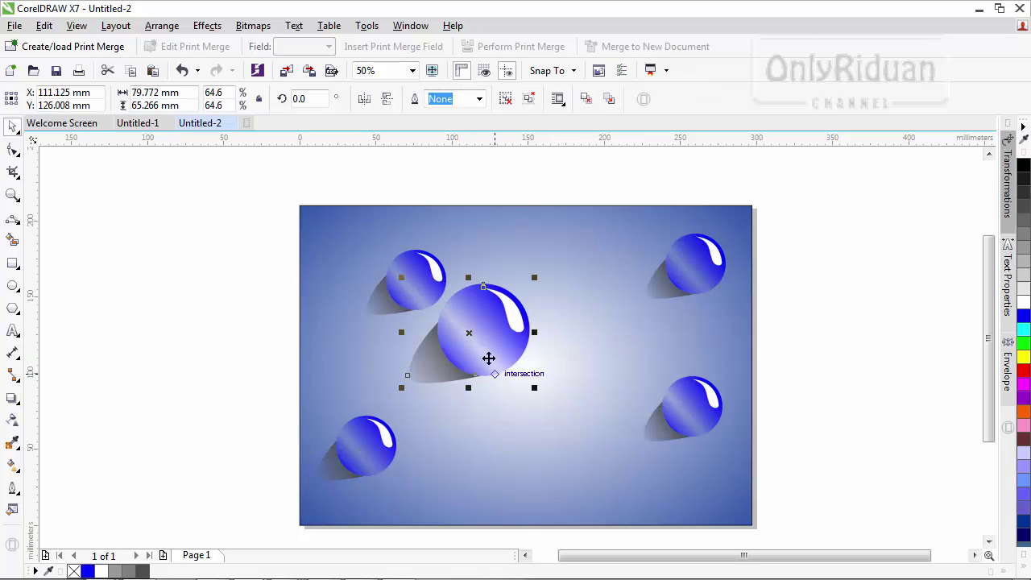
pyautogui.moveTo(489, 357); pyautogui.dragTo(558, 348)
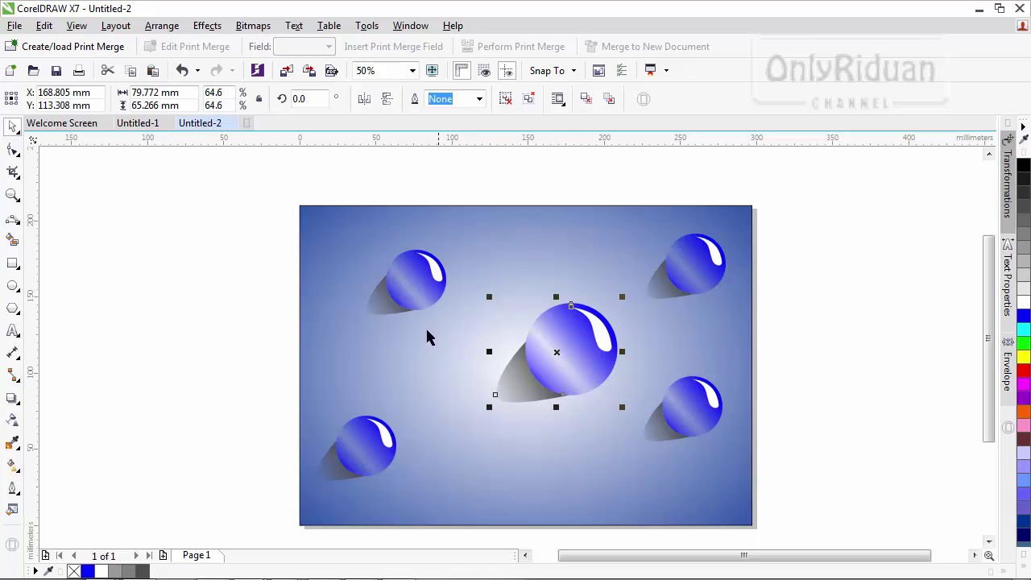
# - Scale down the upper-left droplet so that it is smaller than the other copies
pyautogui.press('Escape')
pyautogui.moveTo(493, 355); pyautogui.dragTo(492, 354)
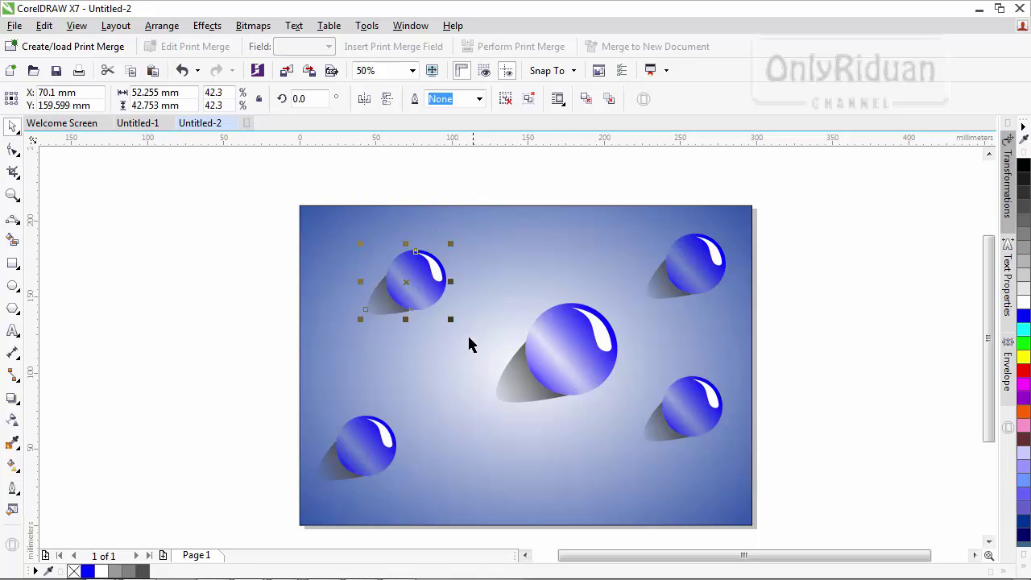
pyautogui.moveTo(450, 320); pyautogui.dragTo(428, 311)
# - Place three copies of the lower-left droplet: beside the original, at the lower middle and at the upper middle of the page
pyautogui.click(373, 467)
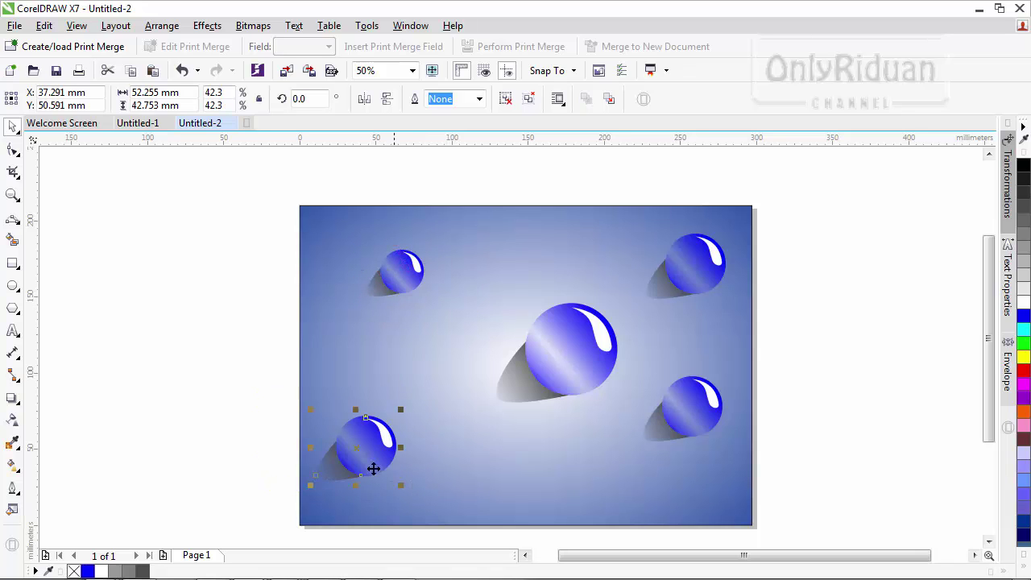
pyautogui.moveTo(373, 467); pyautogui.dragTo(493, 281)
pyautogui.scroll(-1, 493, 281)
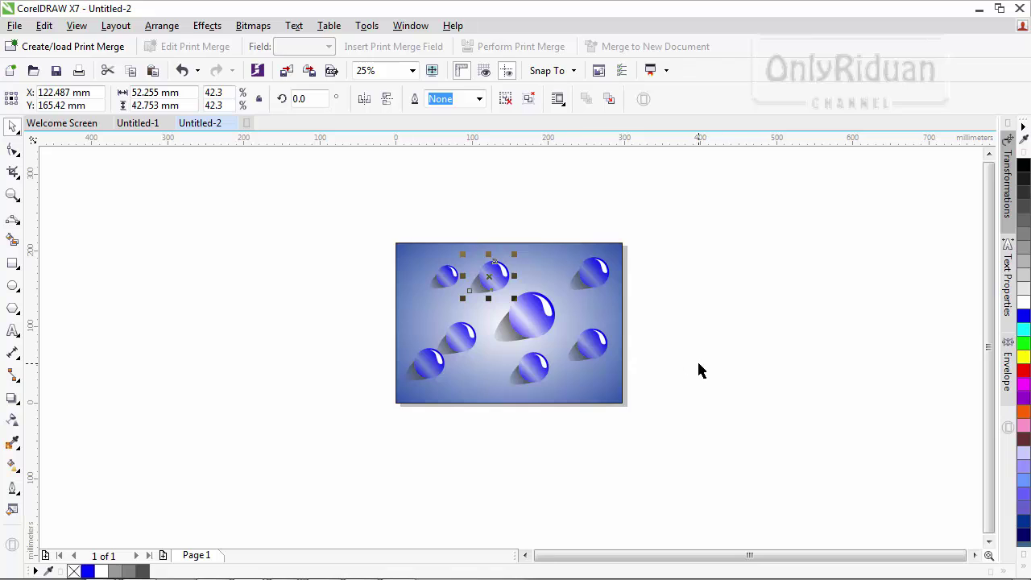
# - Remove the outline from the background rectangle and deselect it
pyautogui.click(621, 247)
pyautogui.click(622, 247)
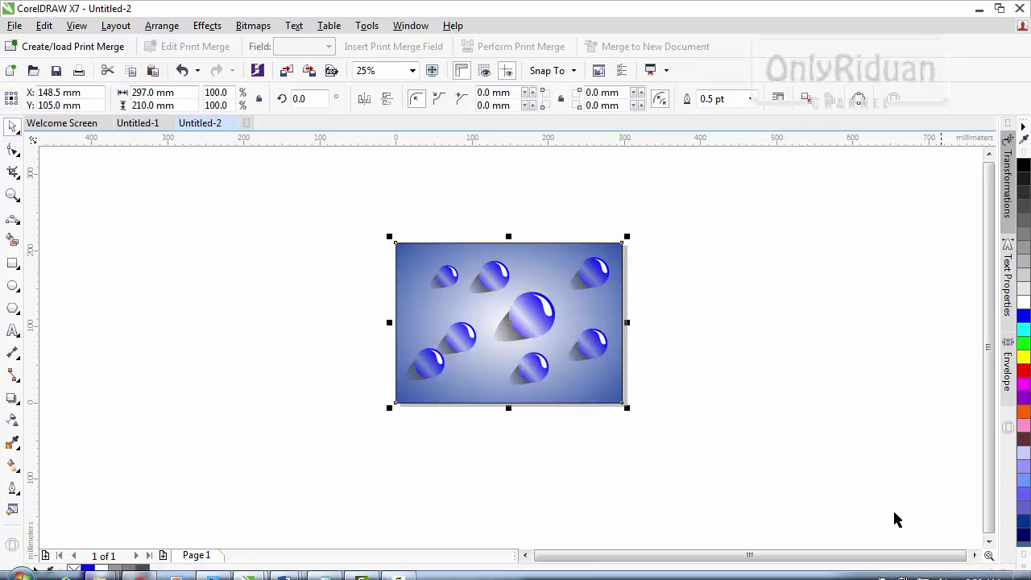
pyautogui.click(1025, 571)
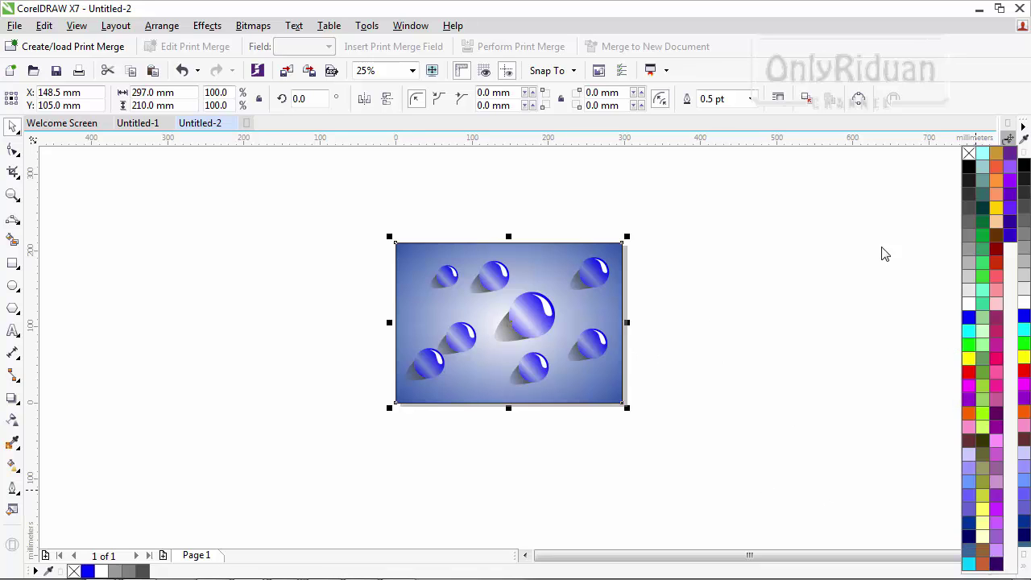
pyautogui.rightClick(969, 153)
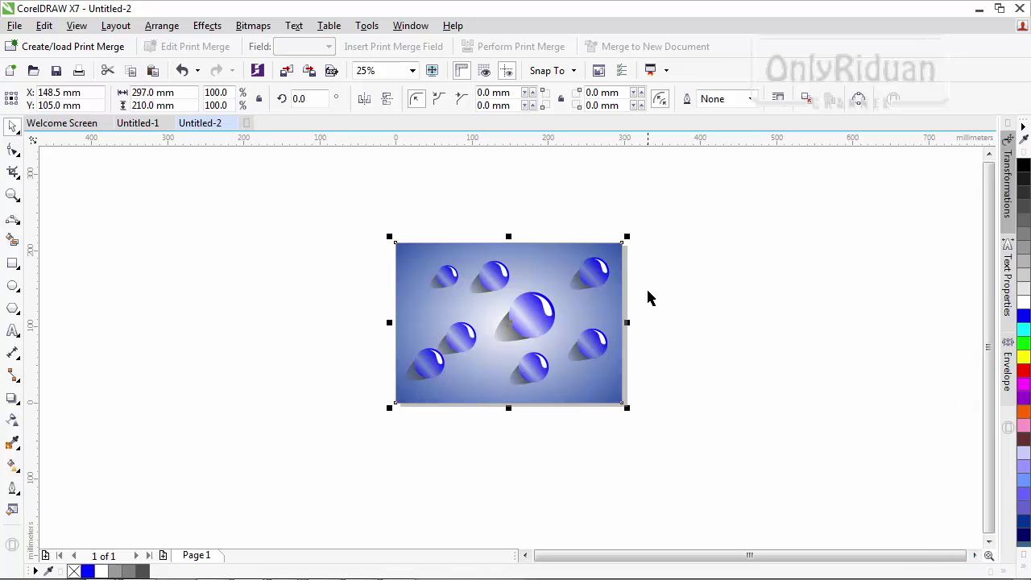
pyautogui.click(730, 426)
# - In the lower-middle droplet, move the circle that shades its lower-left side out to the left, without ungrouping
pyautogui.scroll(1, 500, 342)
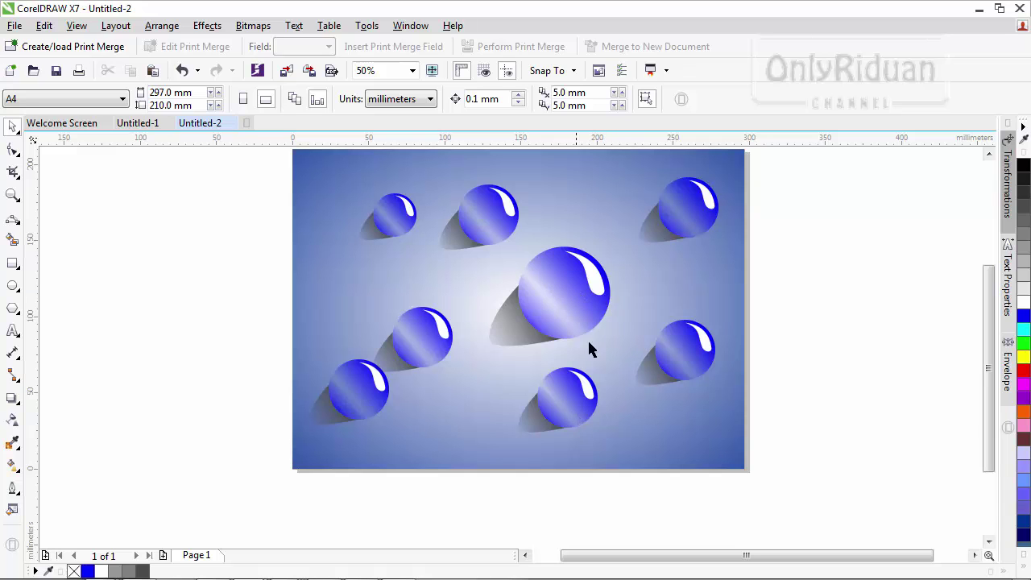
pyautogui.scroll(2, 574, 423)
pyautogui.click(563, 348)
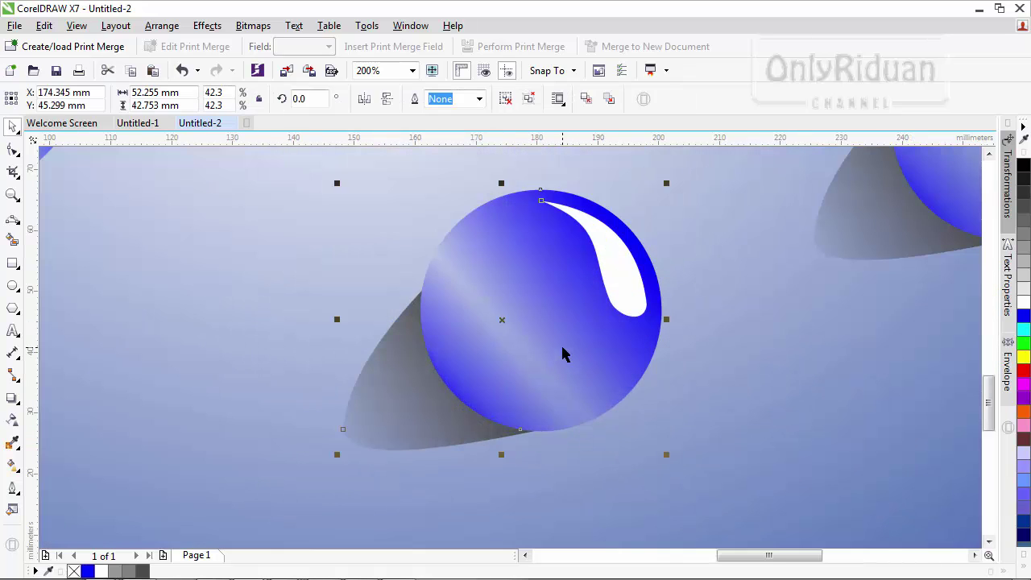
pyautogui.click(561, 309)
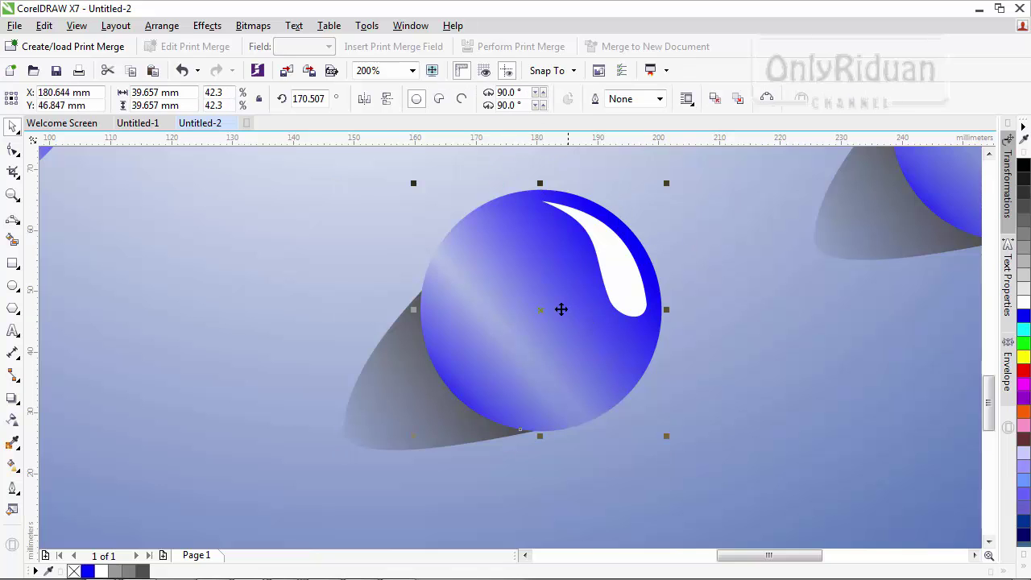
pyautogui.moveTo(549, 296); pyautogui.dragTo(353, 293)
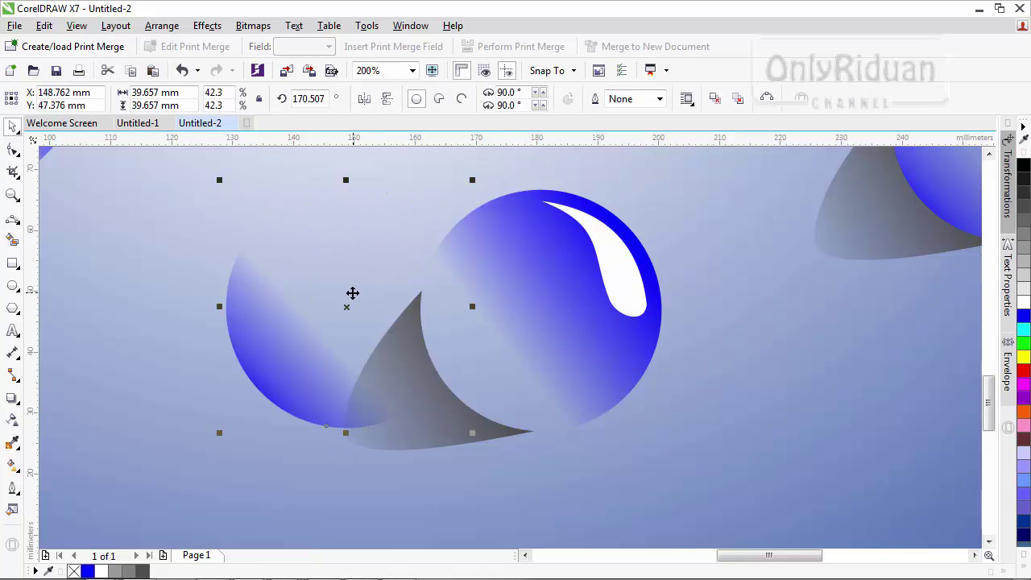
# - Soften the remaining circle's linear transparency by moving its start point outward, beyond the circle's upper-right edge
pyautogui.click(542, 284)
pyautogui.click(13, 419)
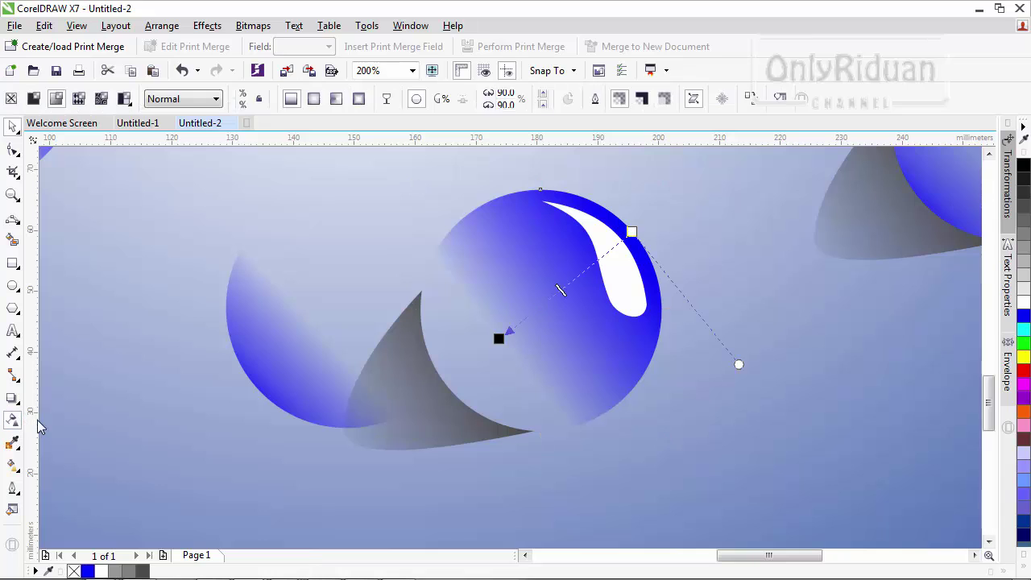
pyautogui.moveTo(634, 230); pyautogui.dragTo(692, 182)
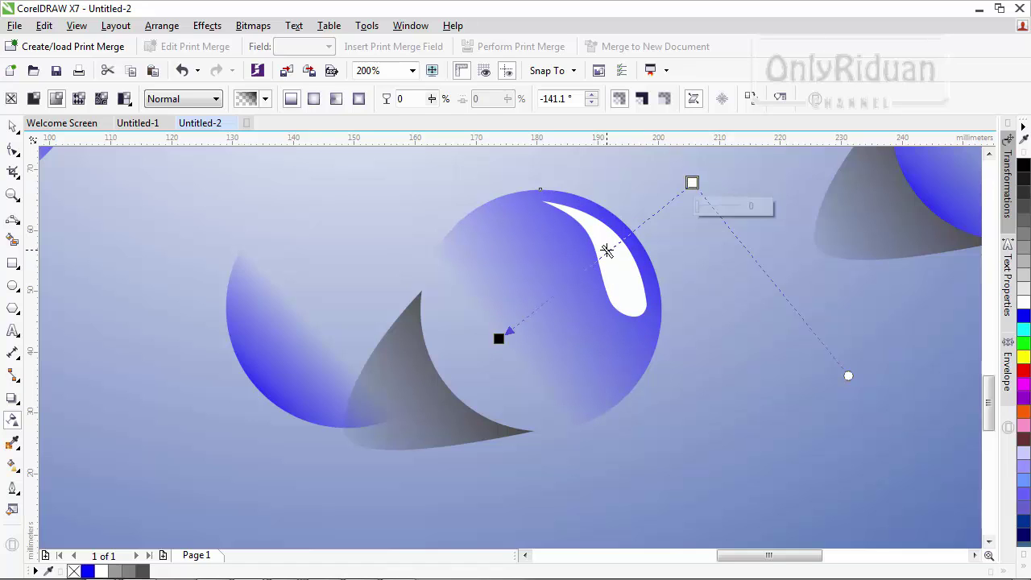
# - Move the displaced circle's transparency start point outward past its lower-left edge and place the circle back on the droplet
pyautogui.click(12, 127)
pyautogui.click(246, 370)
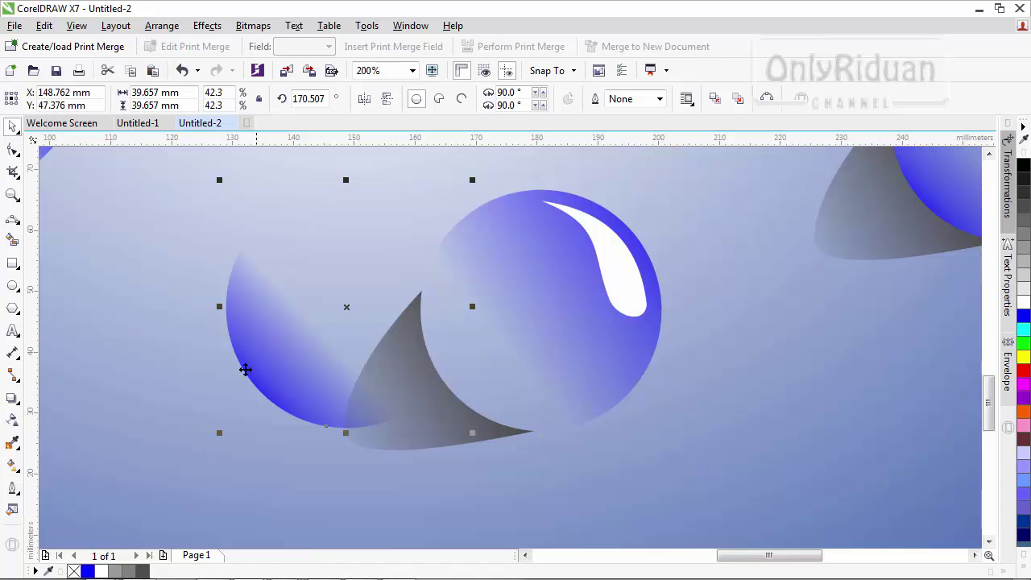
pyautogui.click(12, 420)
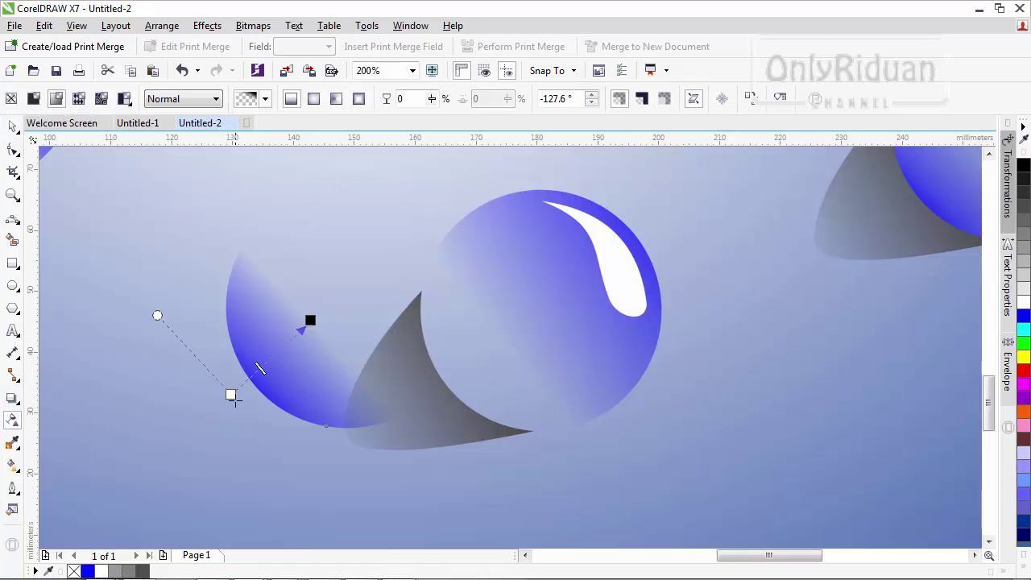
pyautogui.moveTo(233, 397); pyautogui.dragTo(200, 419)
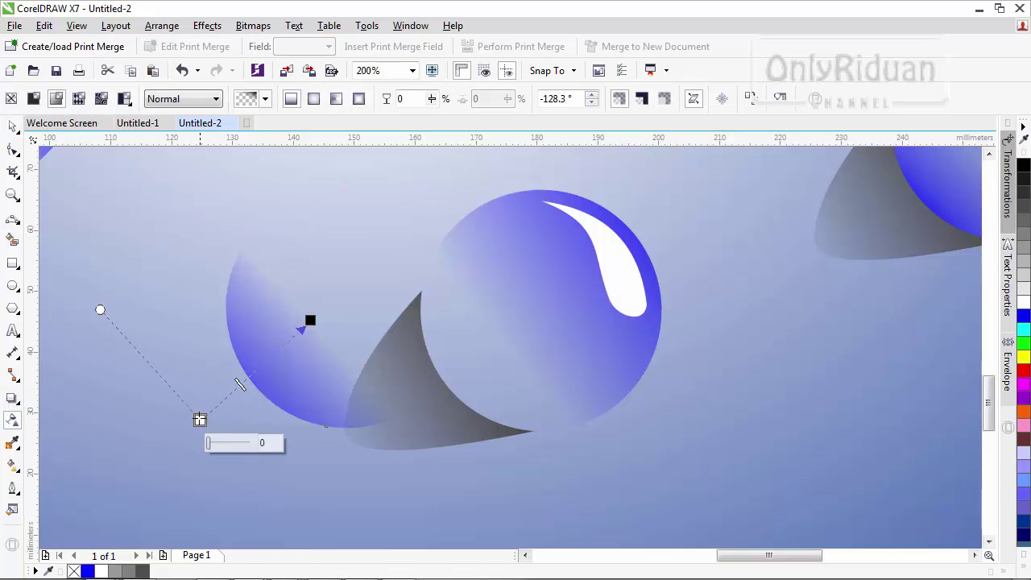
pyautogui.click(13, 128)
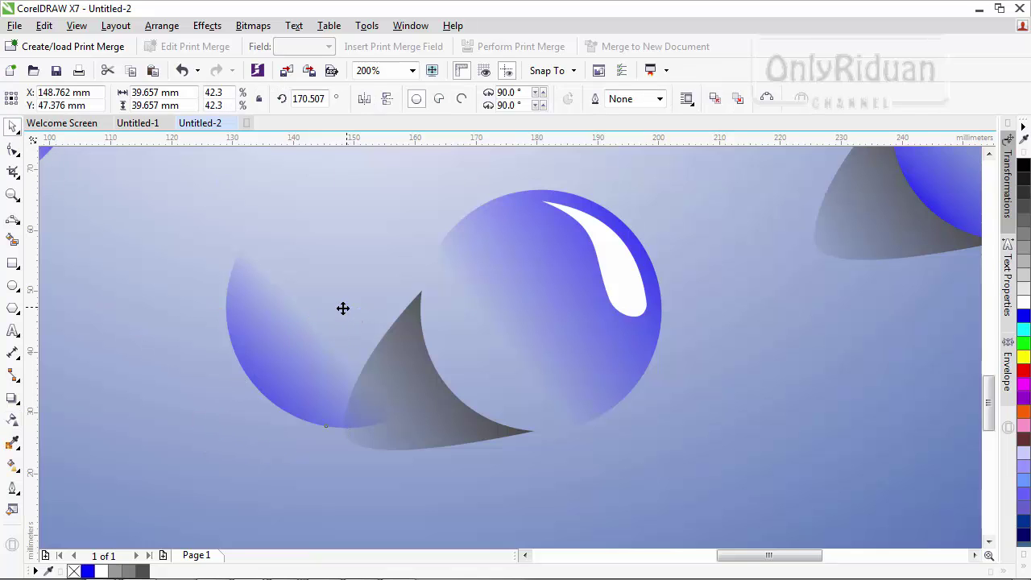
pyautogui.moveTo(343, 308); pyautogui.dragTo(541, 311)
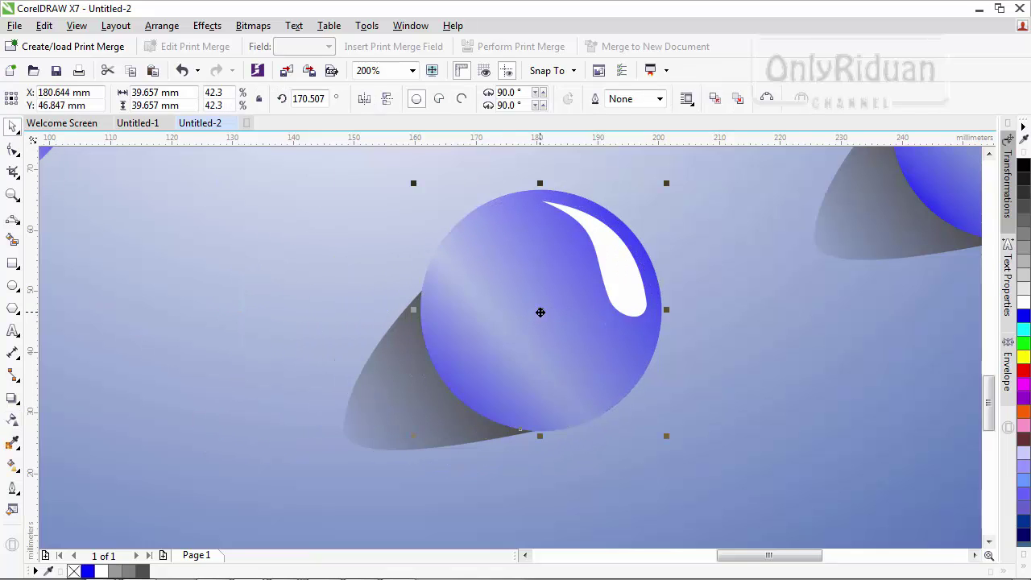
# - Place three copies of the softened lower-middle droplet at the left side, lower left and lower right of the page, and deselect
pyautogui.scroll(-4, 541, 311)
pyautogui.click(620, 431)
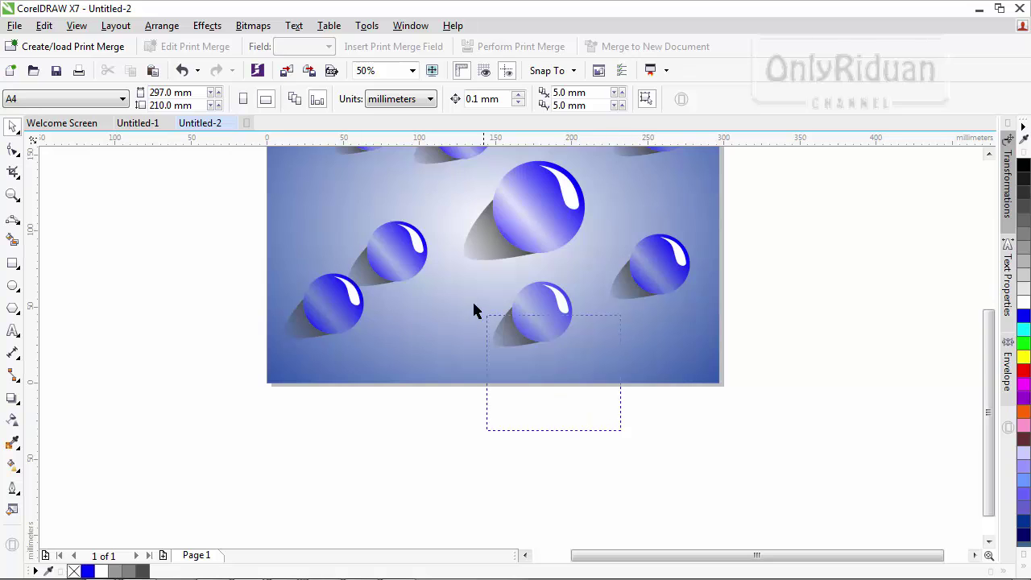
pyautogui.moveTo(474, 311); pyautogui.dragTo(465, 265)
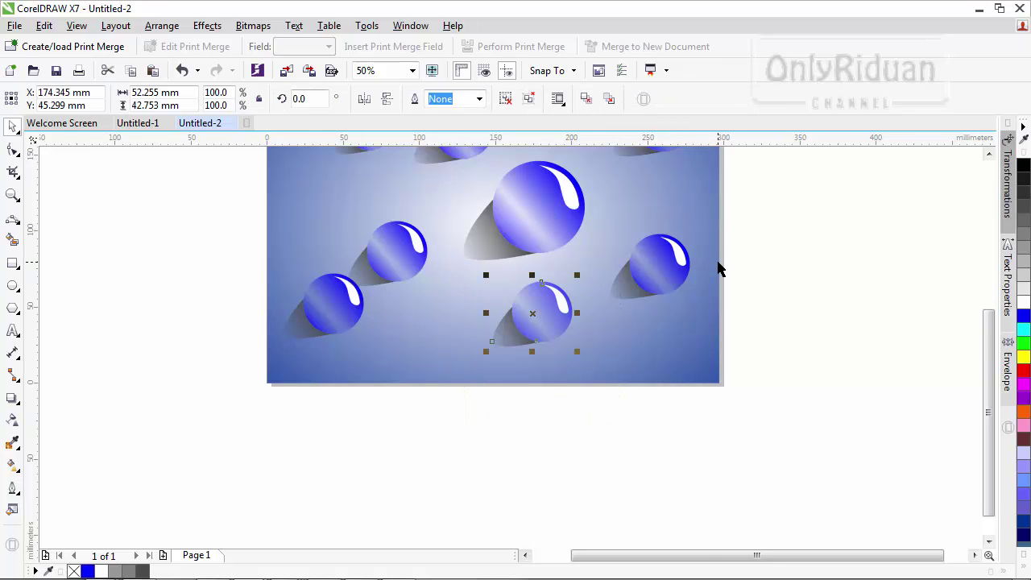
pyautogui.scroll(-1, 718, 269)
pyautogui.scroll(1, 680, 311)
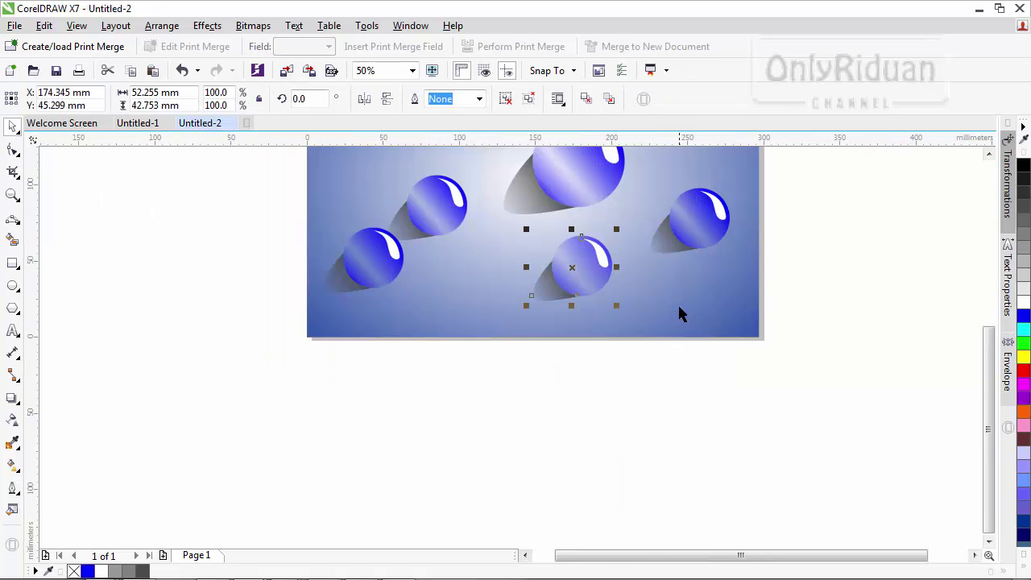
pyautogui.scroll(-1, 680, 311)
pyautogui.moveTo(631, 287); pyautogui.dragTo(683, 296)
pyautogui.scroll(1, 685, 296)
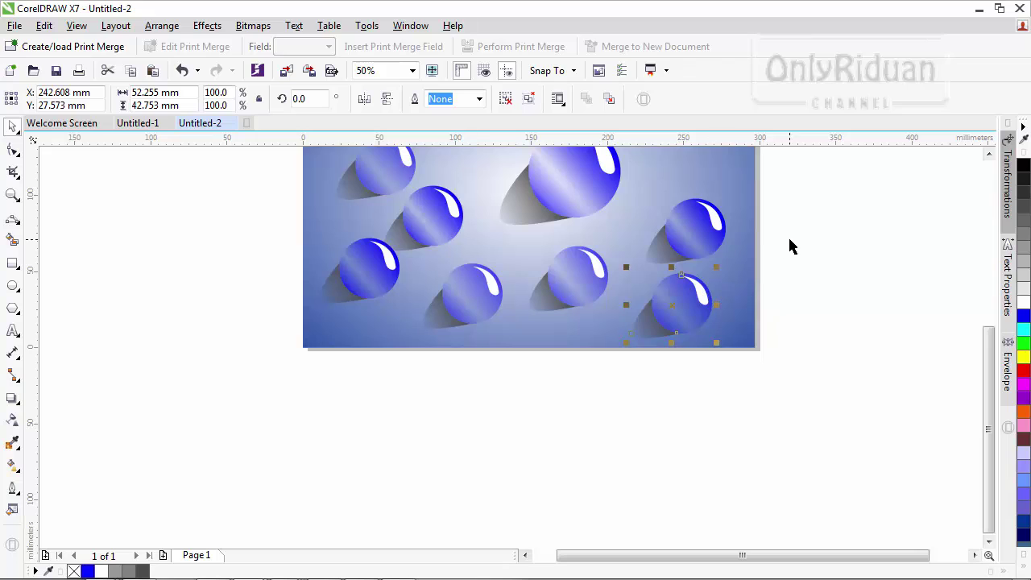
pyautogui.click(990, 154)
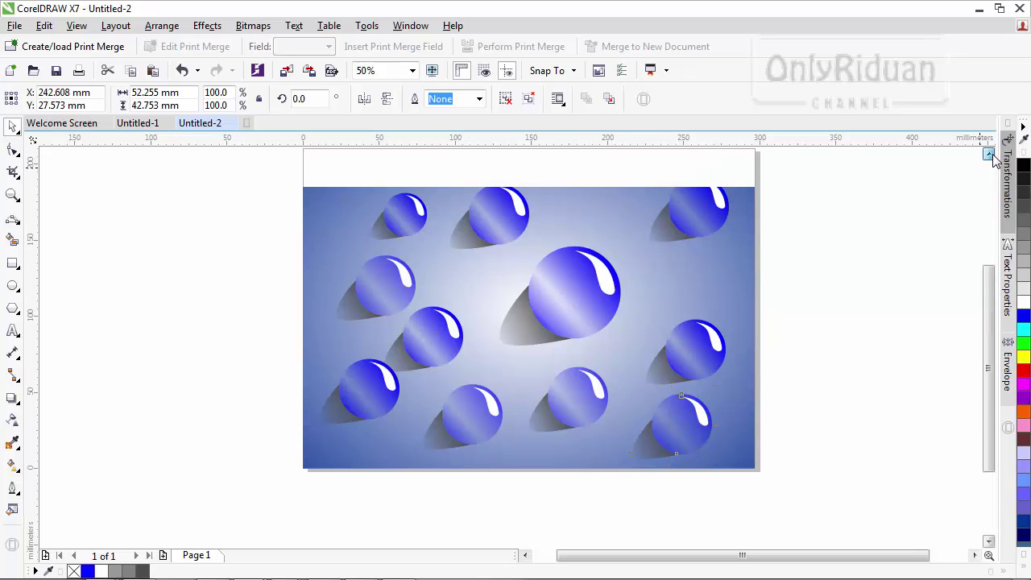
pyautogui.click(989, 154)
pyautogui.moveTo(988, 272); pyautogui.dragTo(993, 292)
pyautogui.click(831, 295)
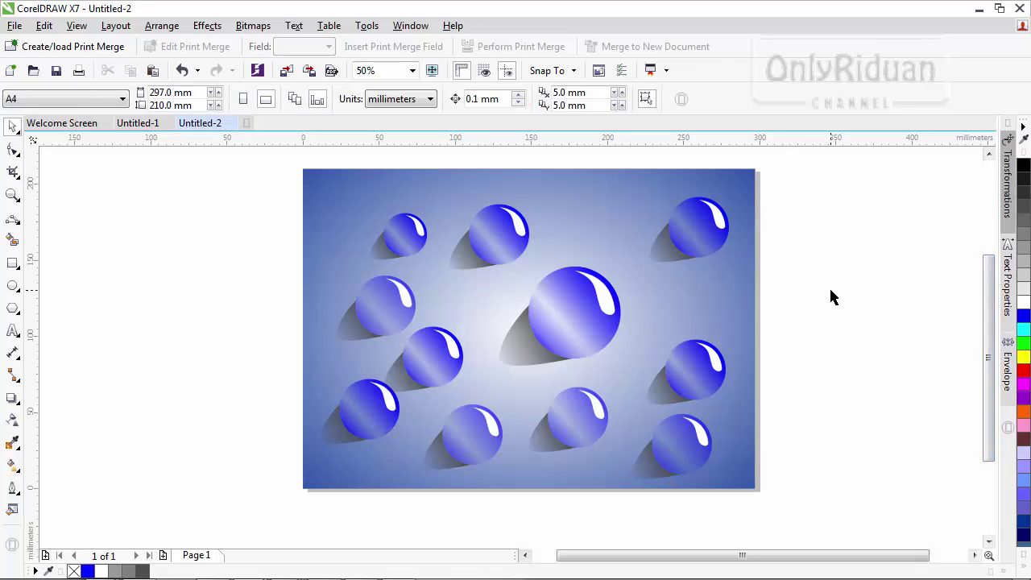
# - Compare the finished droplets with those in the Untitled-1 document
pyautogui.click(139, 123)
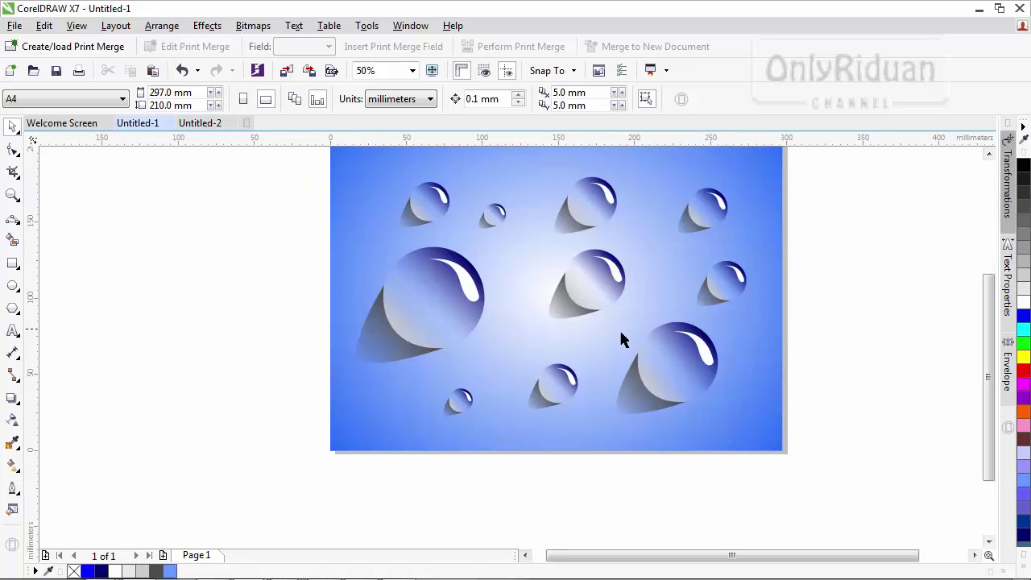
pyautogui.click(200, 123)
pyautogui.click(141, 124)
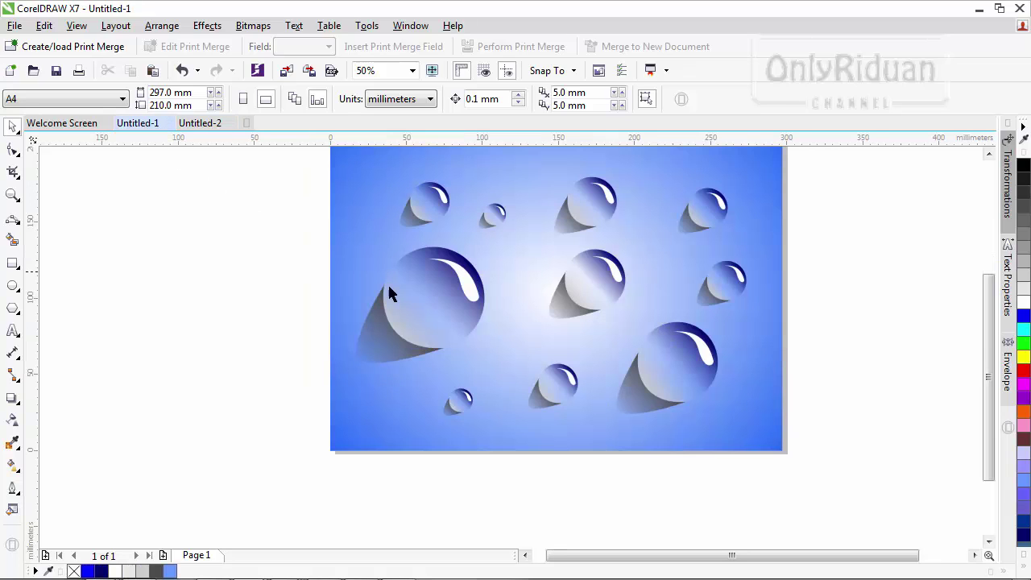